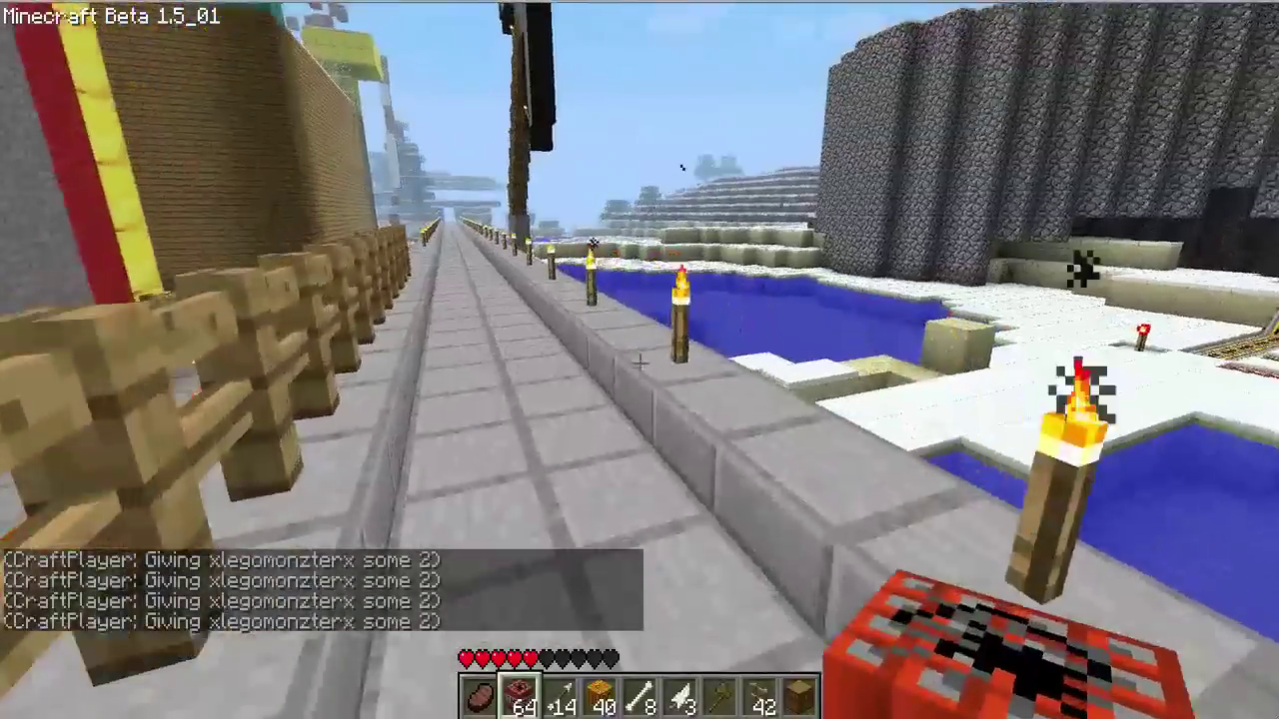
Step: Pause the game, switch to Safari and open the "[V1.5_01] zombe's modpack" forum thread from the browsing history
{"action": "key", "text": "w"}
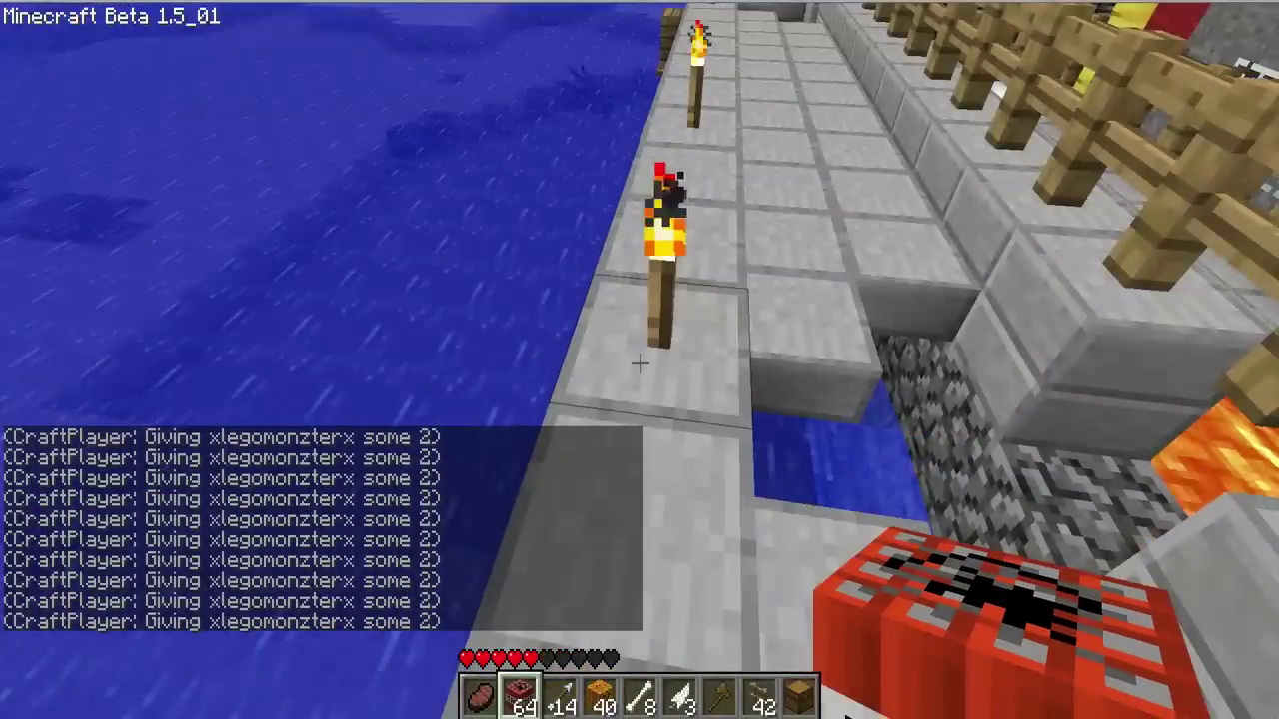
{"action": "key", "text": "Escape"}
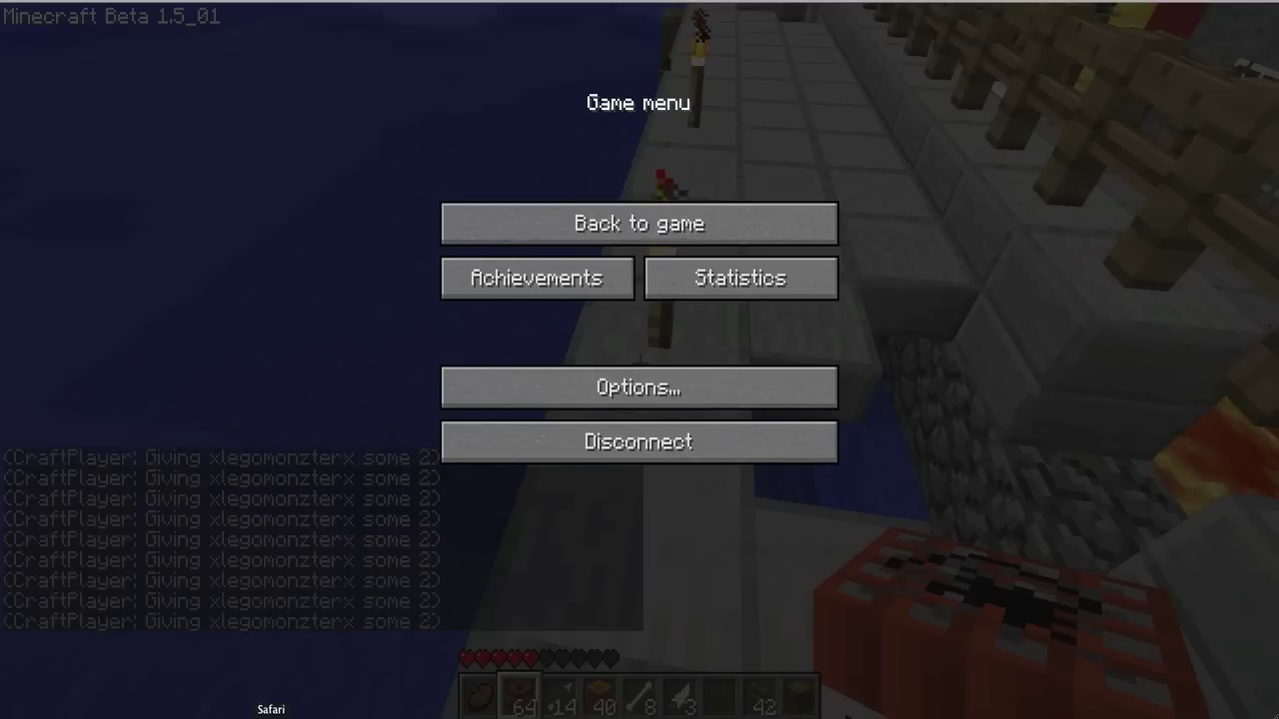
{"action": "left_click", "coordinate": [271, 715]}
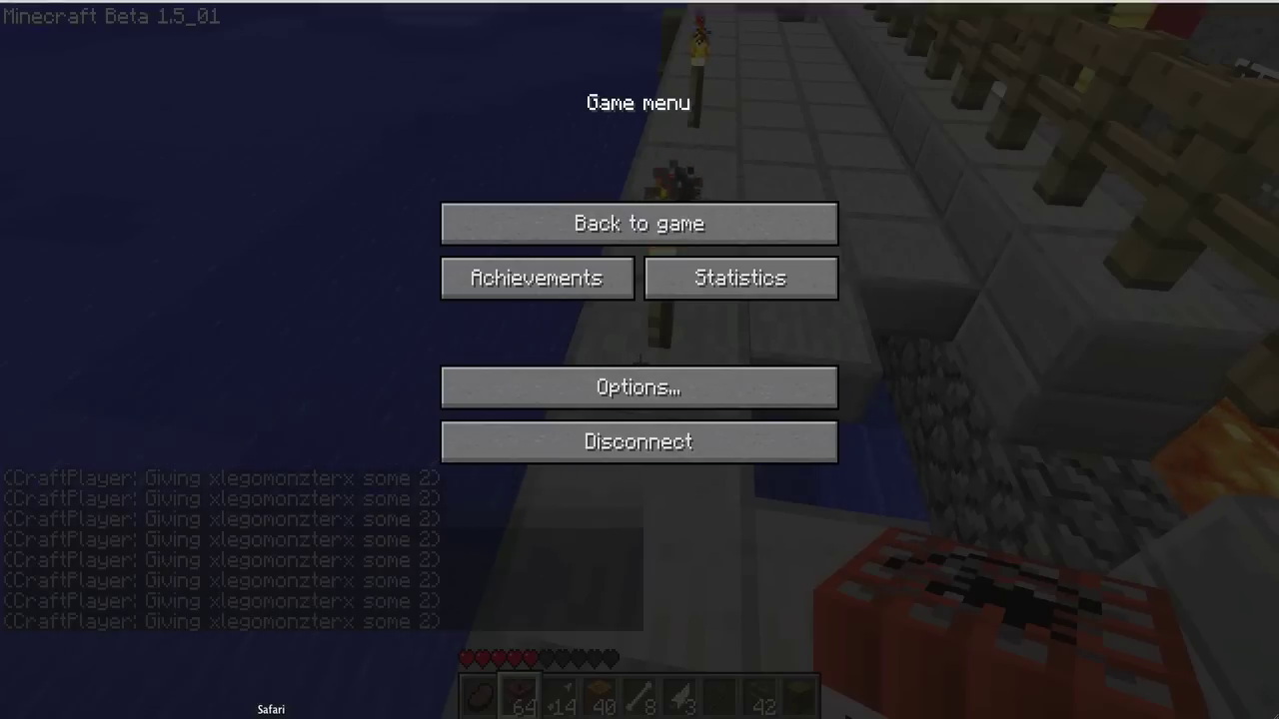
{"action": "left_click", "coordinate": [190, 1]}
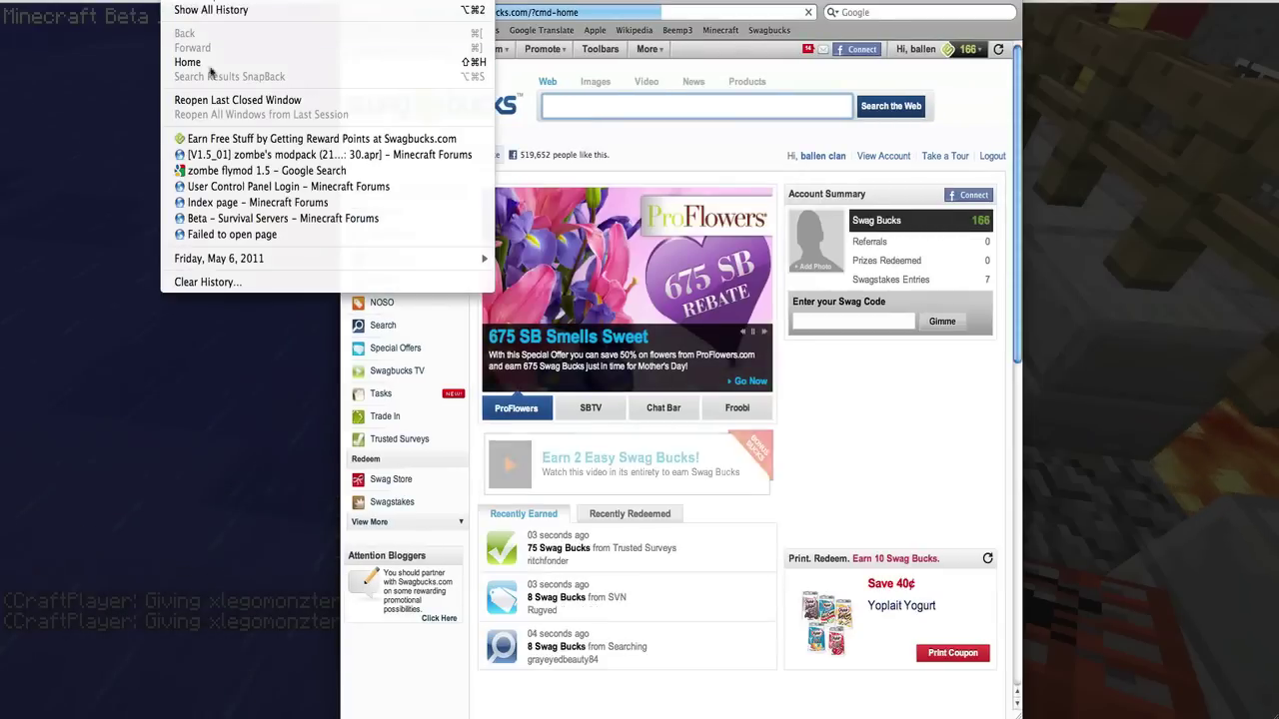
{"action": "left_click", "coordinate": [225, 156]}
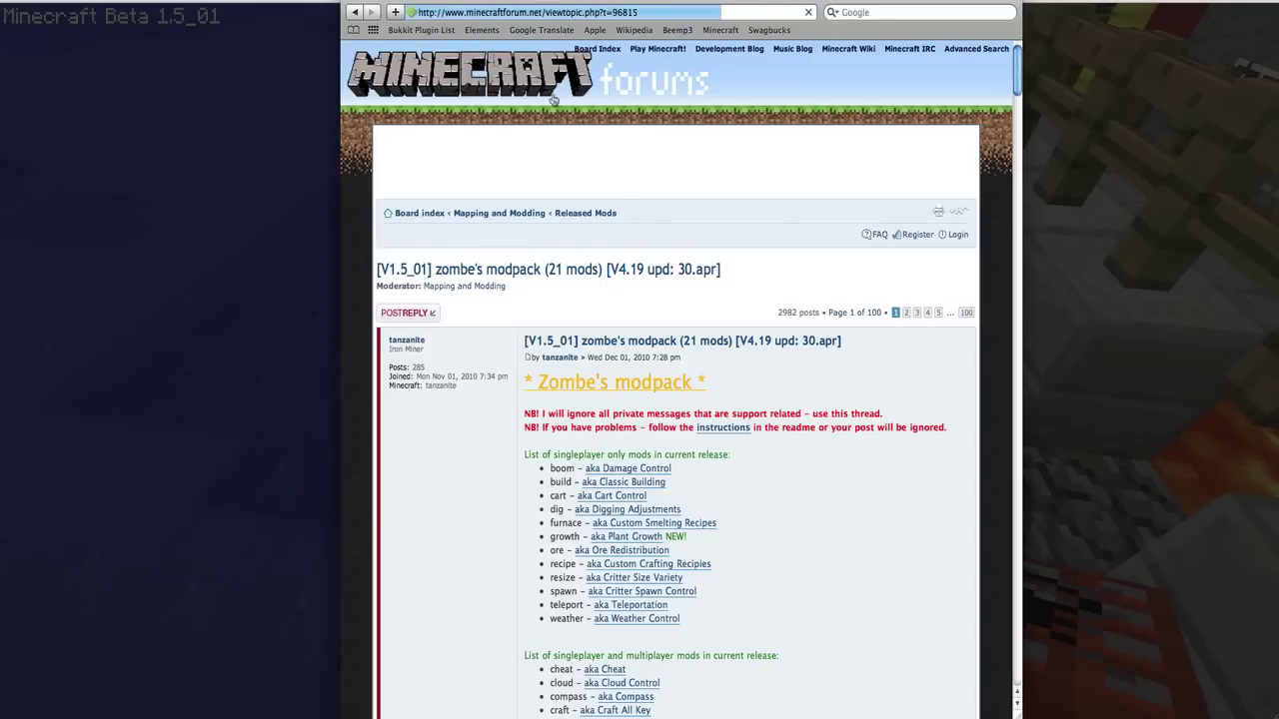
Step: Download the current v4.19 modpack from the forum post, and close the downloads list and the browser window
{"action": "scroll", "coordinate": [612, 304], "scroll_direction": "down", "scroll_amount": 10}
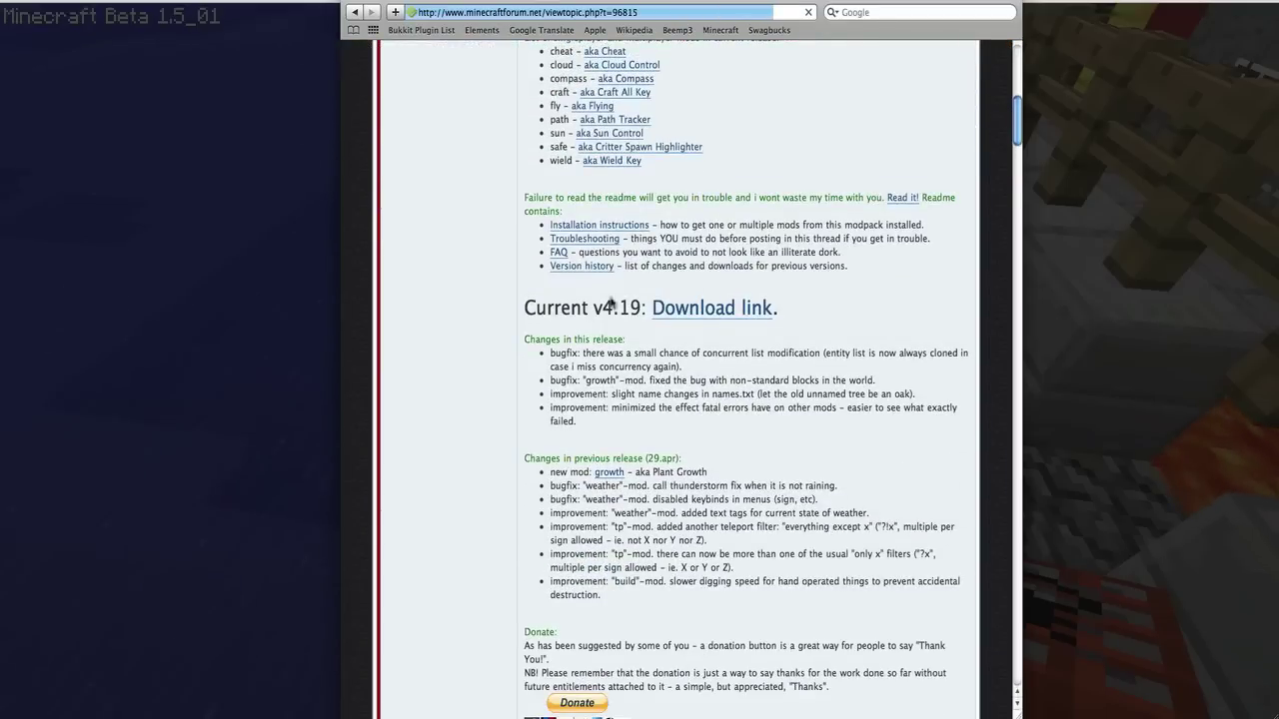
{"action": "left_click_drag", "start_coordinate": [634, 313], "coordinate": [536, 310]}
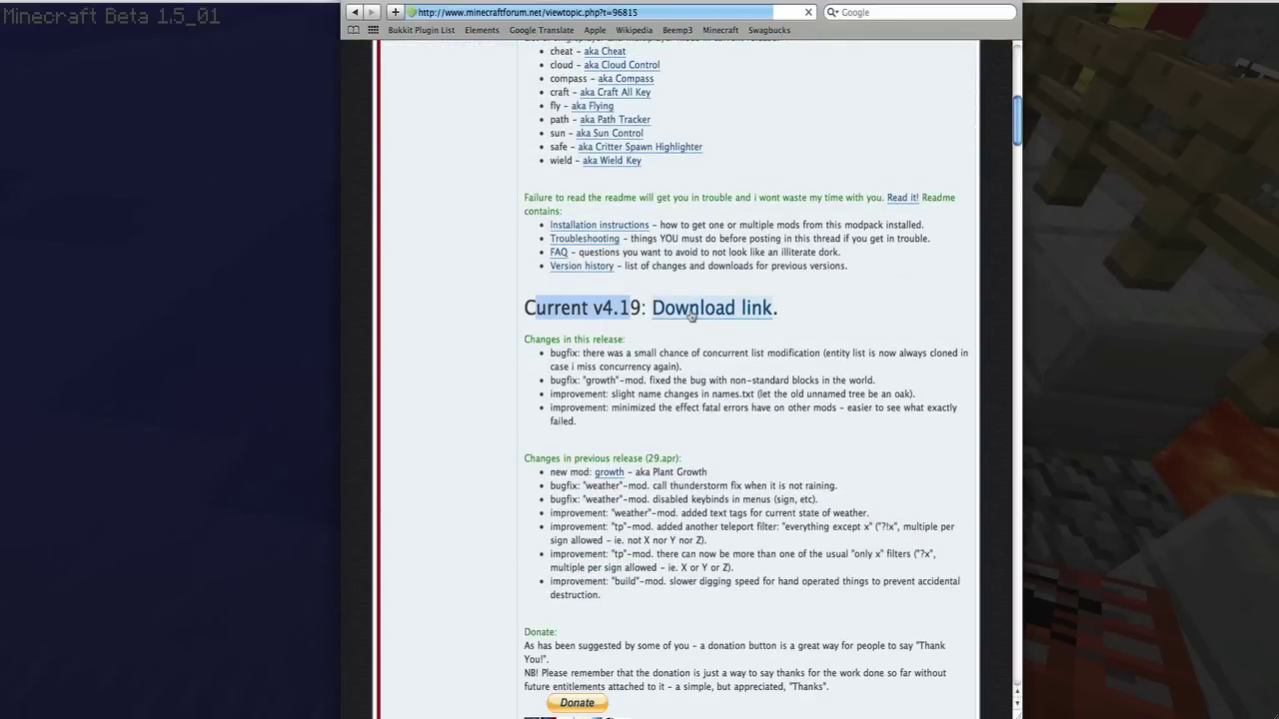
{"action": "left_click", "coordinate": [692, 312]}
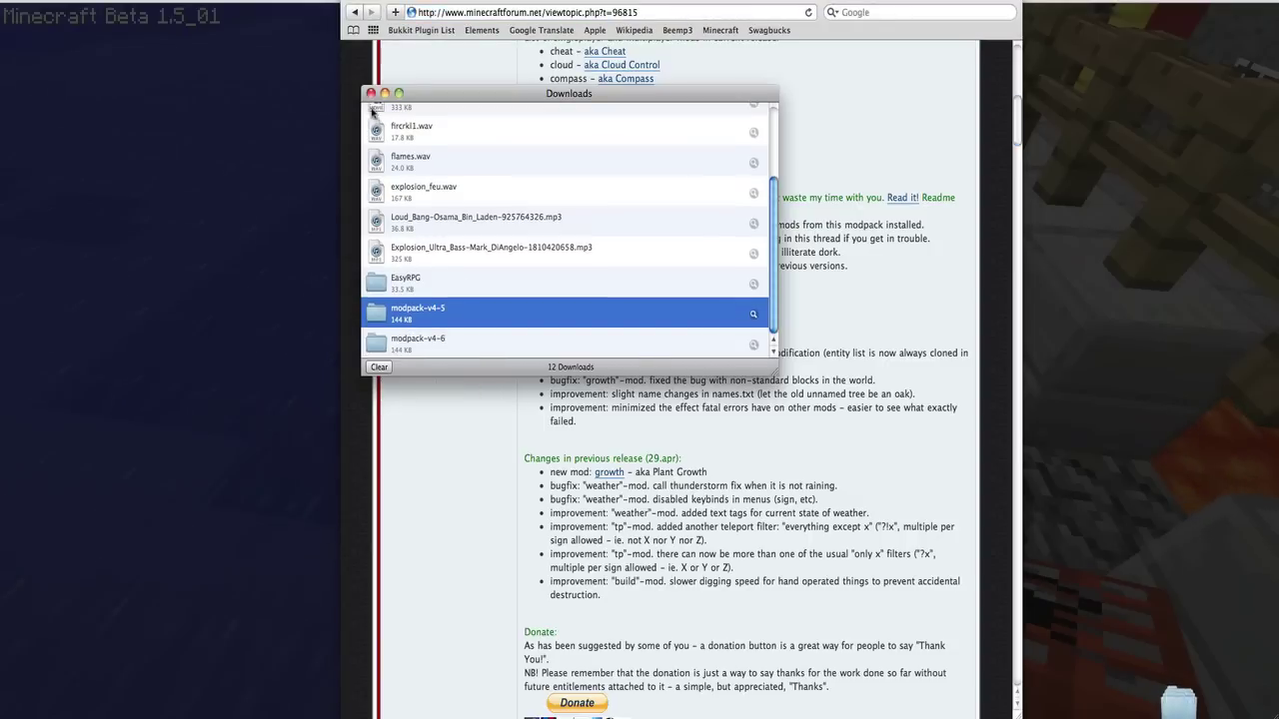
{"action": "left_click", "coordinate": [371, 94]}
{"action": "left_click", "coordinate": [350, 2]}
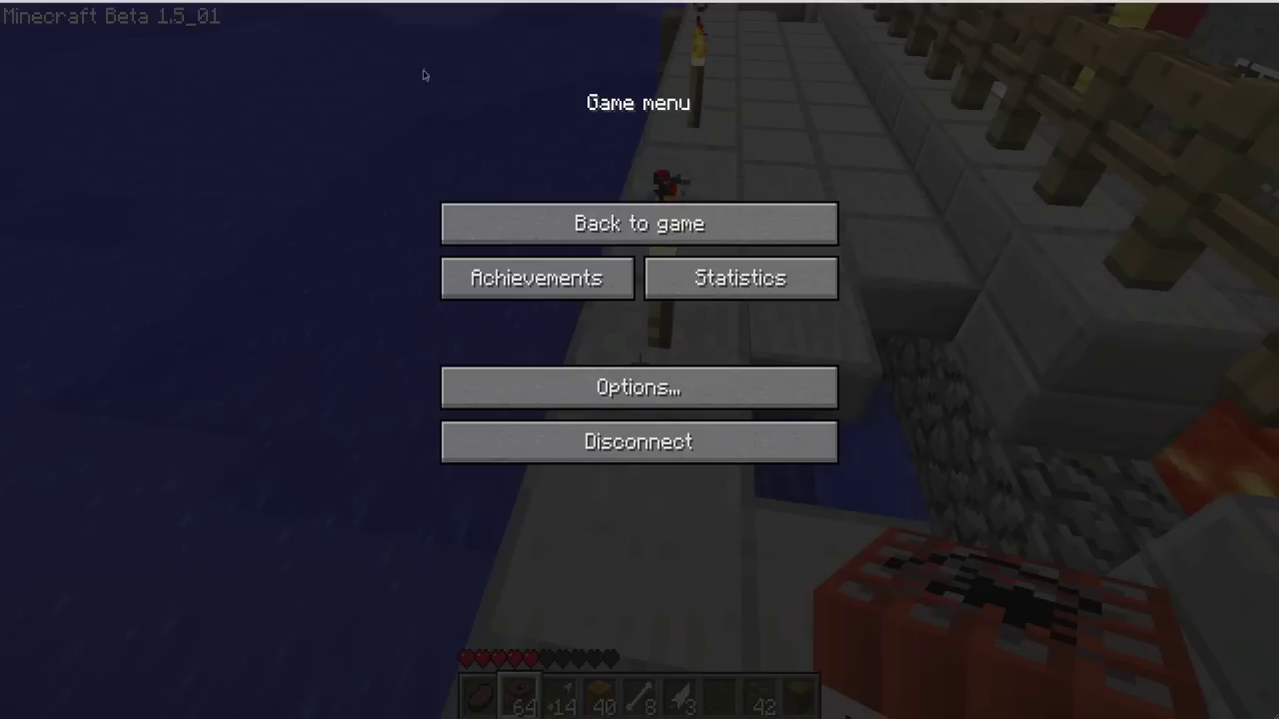
Step: Open the downloaded modpack-v4-6 folder and move readme.html and the source folder to the Trash
{"action": "left_click", "coordinate": [1175, 708]}
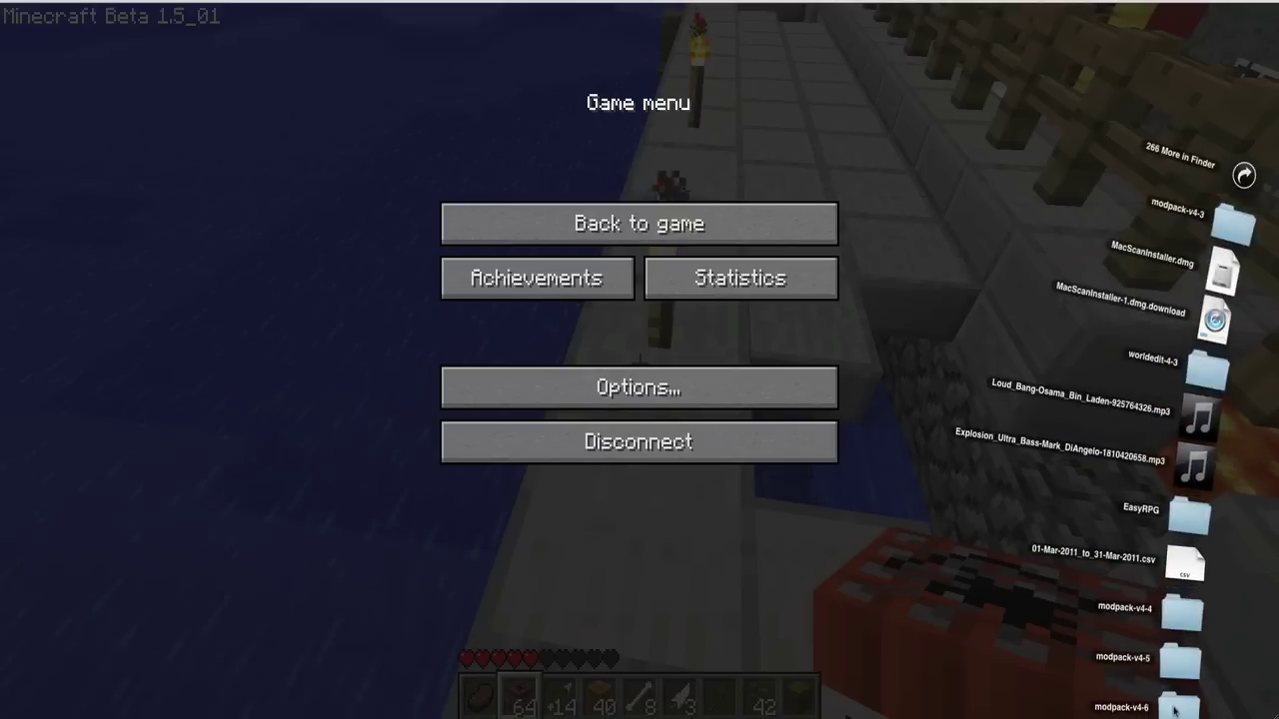
{"action": "left_click", "coordinate": [1176, 707]}
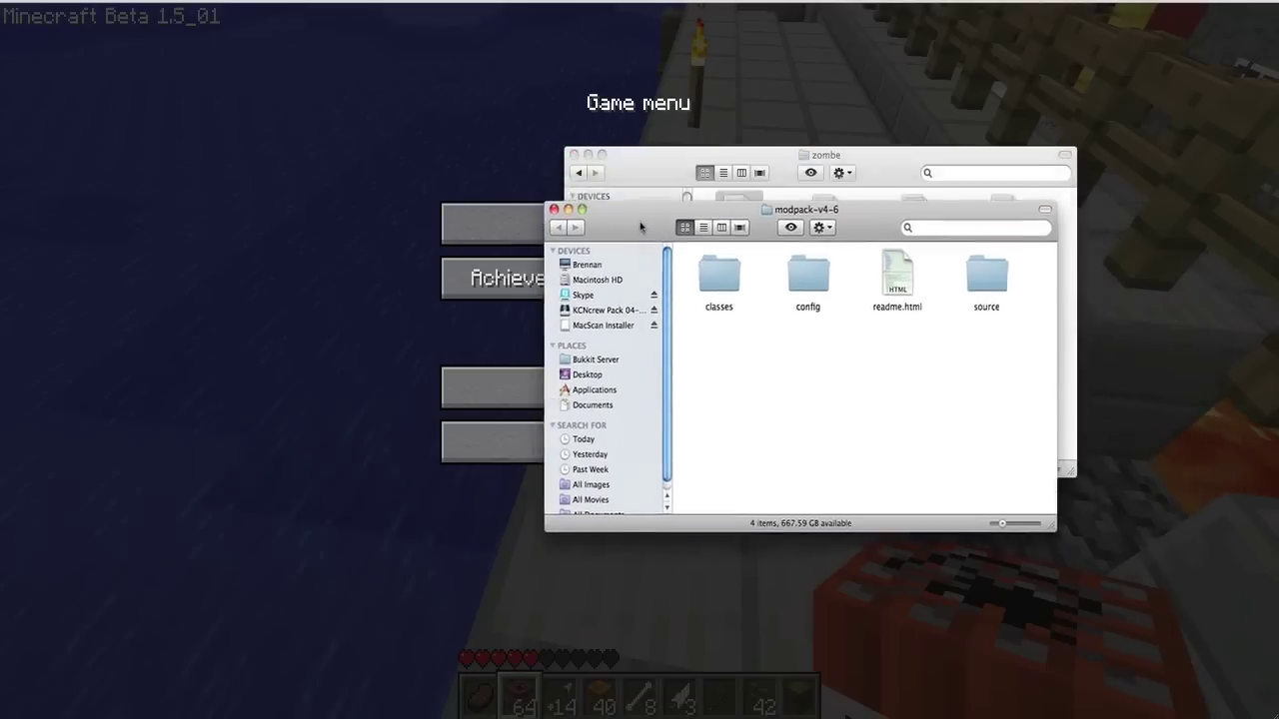
{"action": "left_click_drag", "start_coordinate": [641, 227], "coordinate": [644, 192]}
{"action": "left_click_drag", "start_coordinate": [876, 246], "coordinate": [1235, 707]}
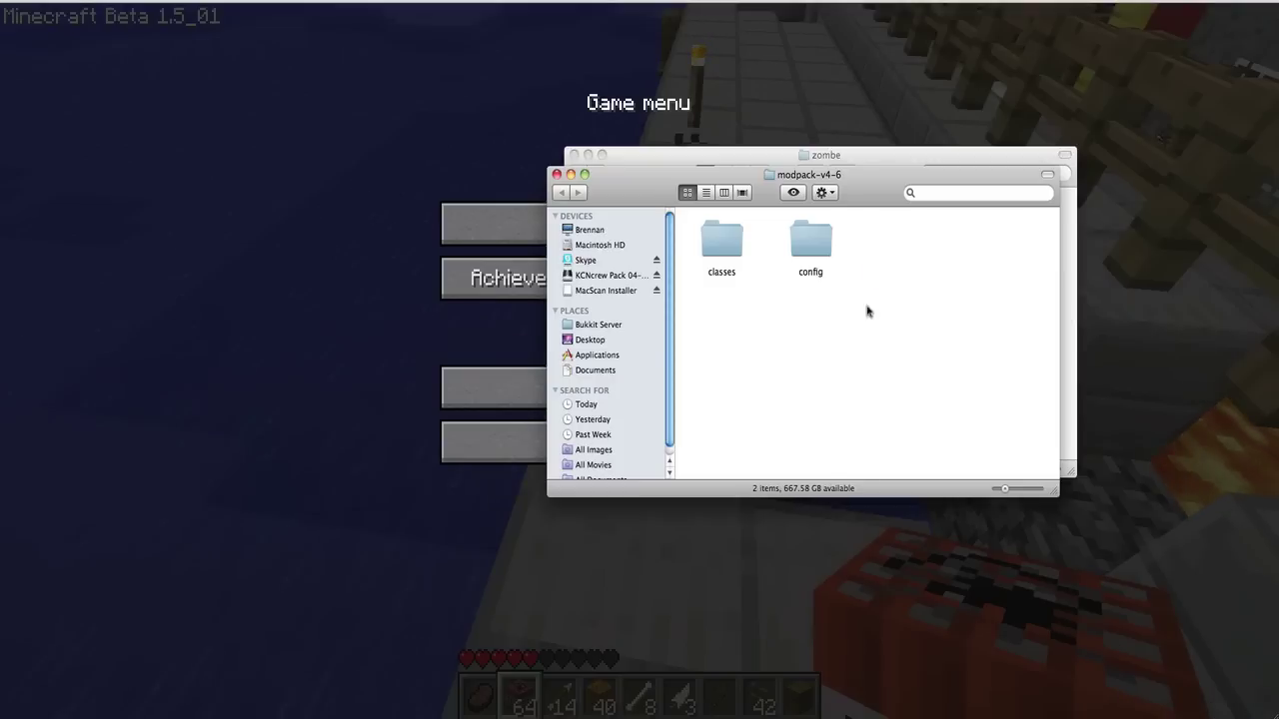
Step: Close the extra zombe folder window and move the modpack-v4-6 window to a clear area of the screen
{"action": "left_click_drag", "start_coordinate": [748, 173], "coordinate": [767, 199]}
{"action": "left_click", "coordinate": [712, 171]}
{"action": "left_click", "coordinate": [586, 156]}
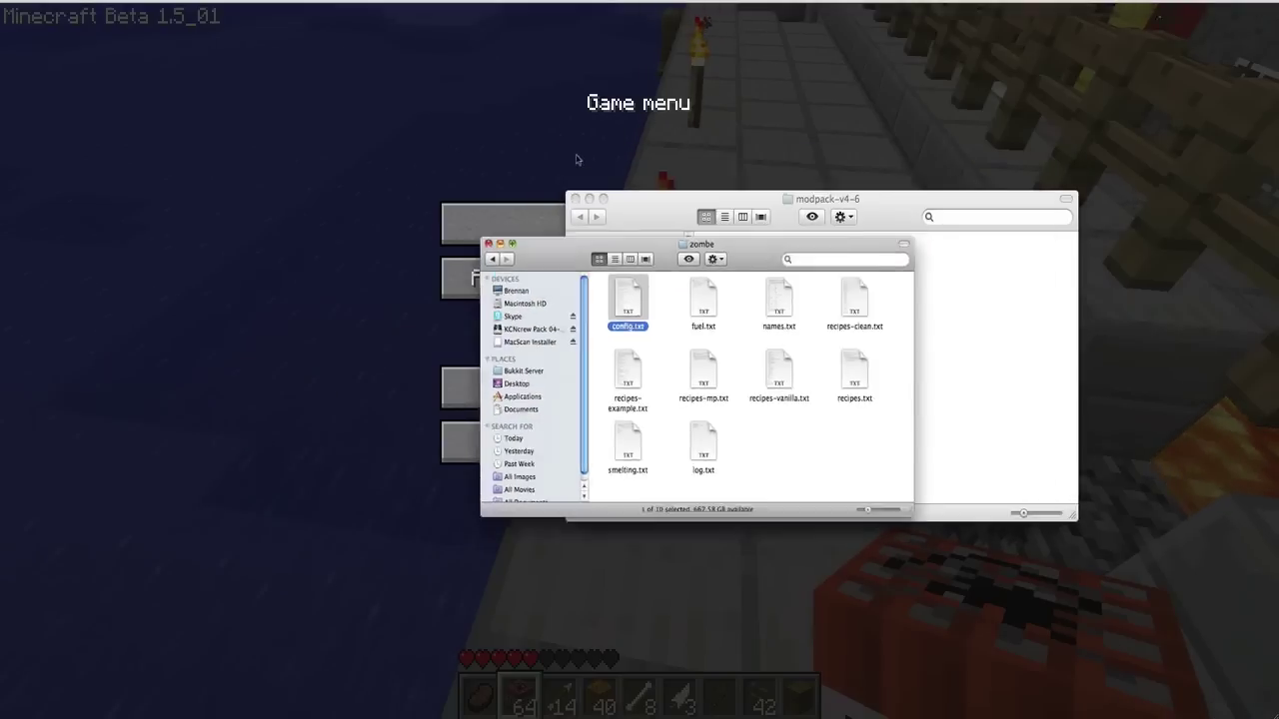
{"action": "left_click_drag", "start_coordinate": [667, 217], "coordinate": [315, 129]}
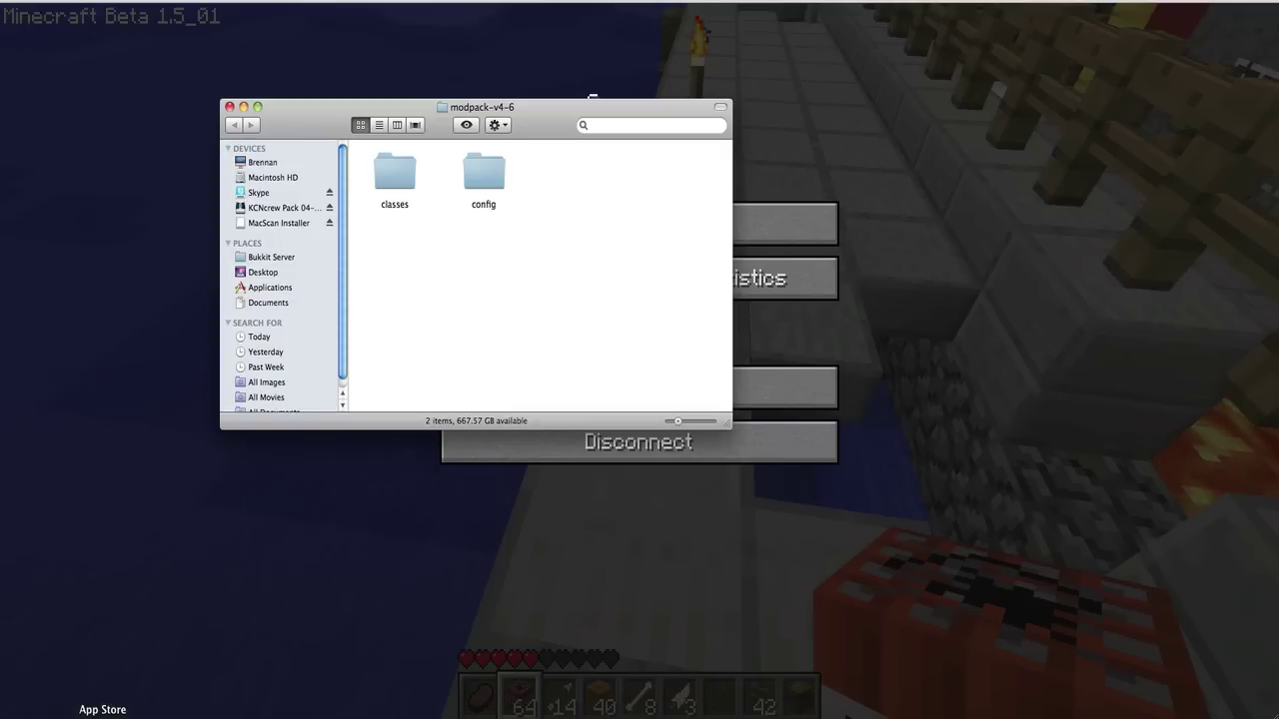
Step: Open the modpack's classes folder and select all of its class files
{"action": "left_click", "coordinate": [395, 180]}
{"action": "double_click", "coordinate": [396, 180]}
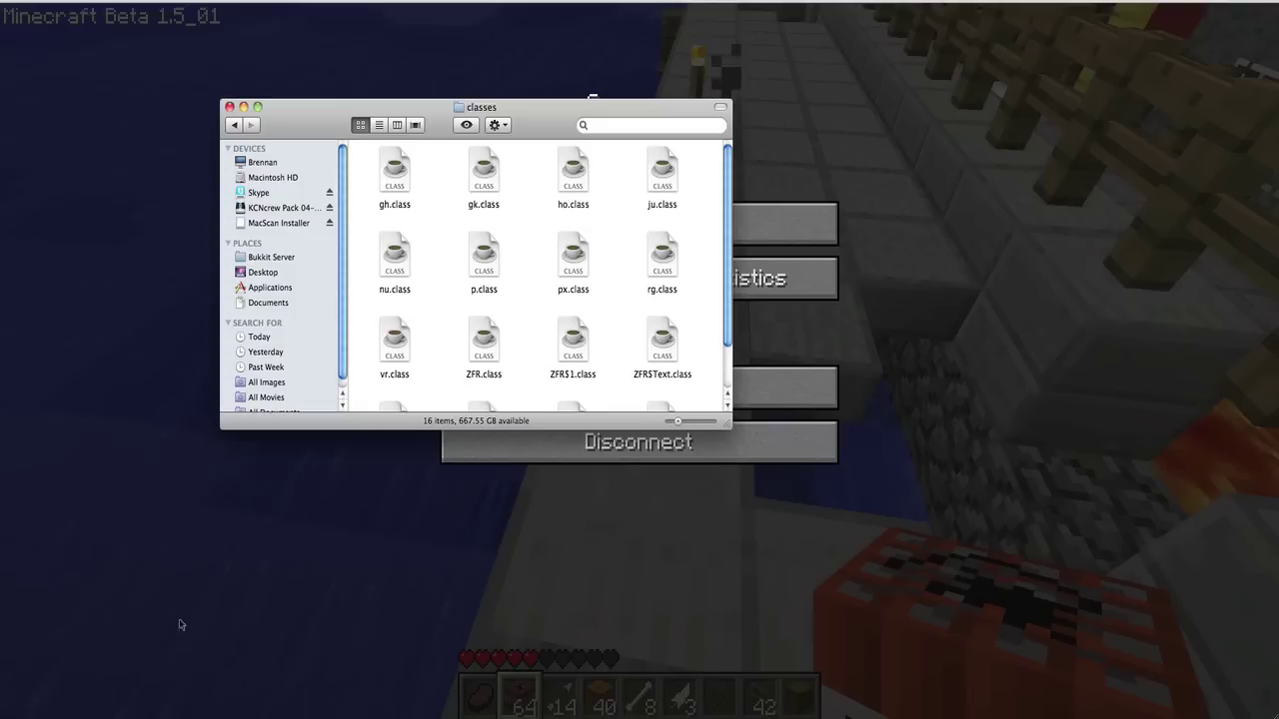
{"action": "left_click_drag", "start_coordinate": [377, 168], "coordinate": [459, 240]}
{"action": "key", "text": "super+a"}
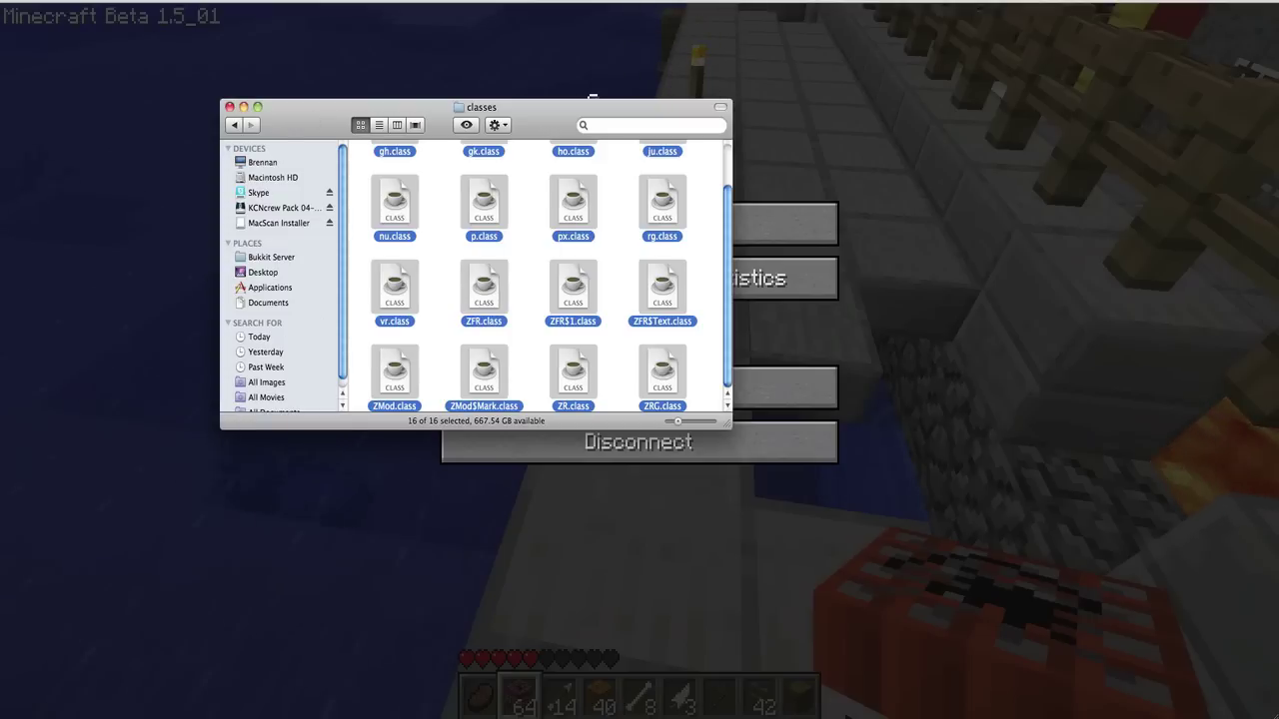
Step: In a second Finder window, open the bin folder of the minecraft application data inside the home Library
{"action": "left_click", "coordinate": [99, 1]}
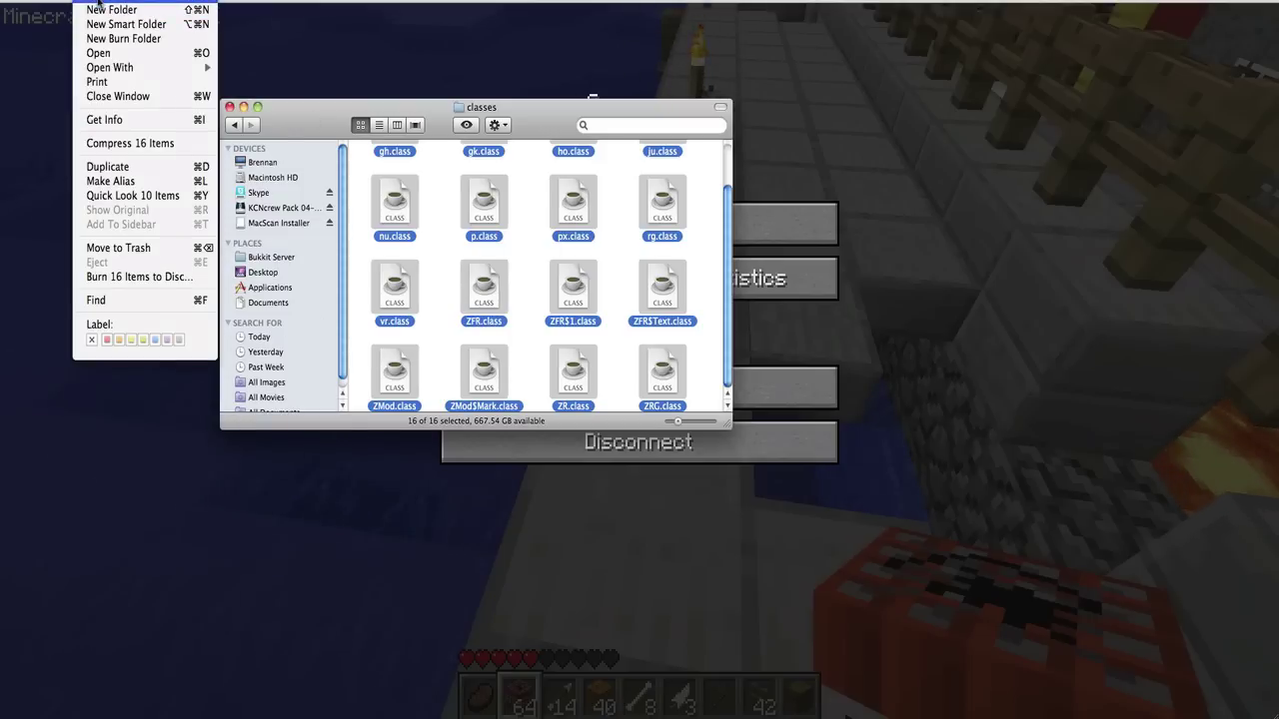
{"action": "left_click", "coordinate": [99, 3]}
{"action": "left_click", "coordinate": [686, 386]}
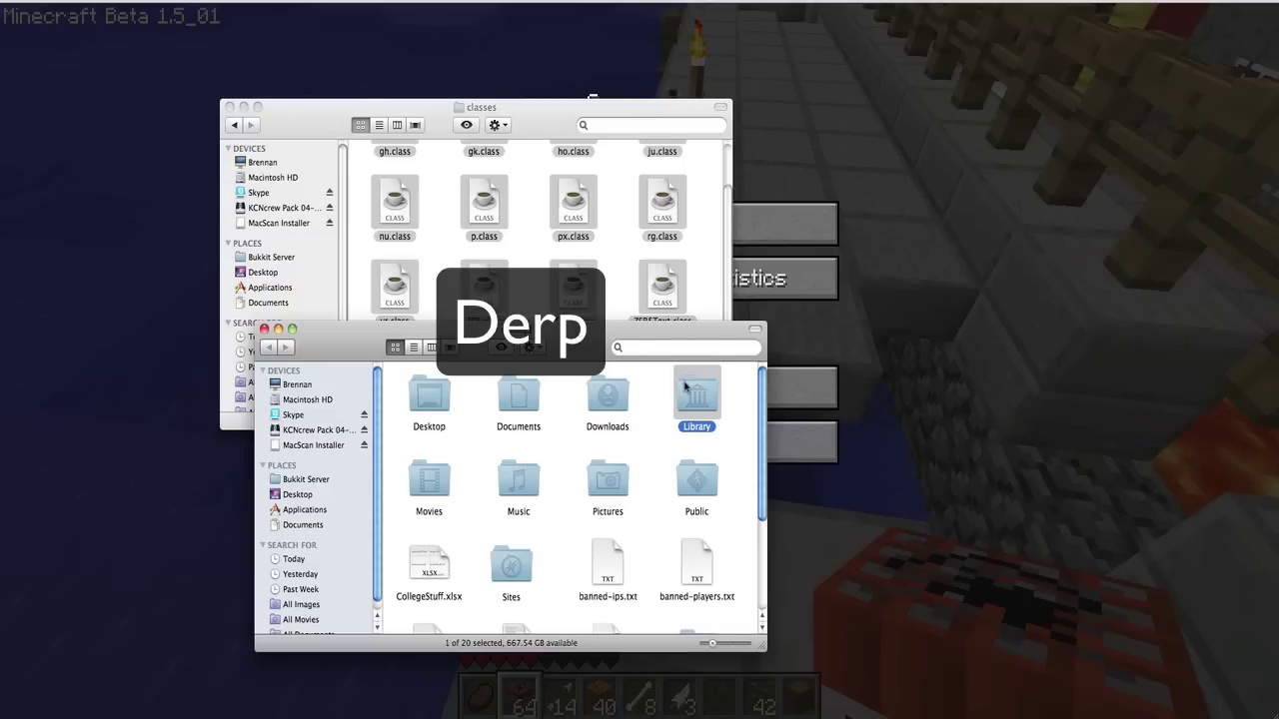
{"action": "double_click", "coordinate": [698, 399]}
{"action": "double_click", "coordinate": [436, 403]}
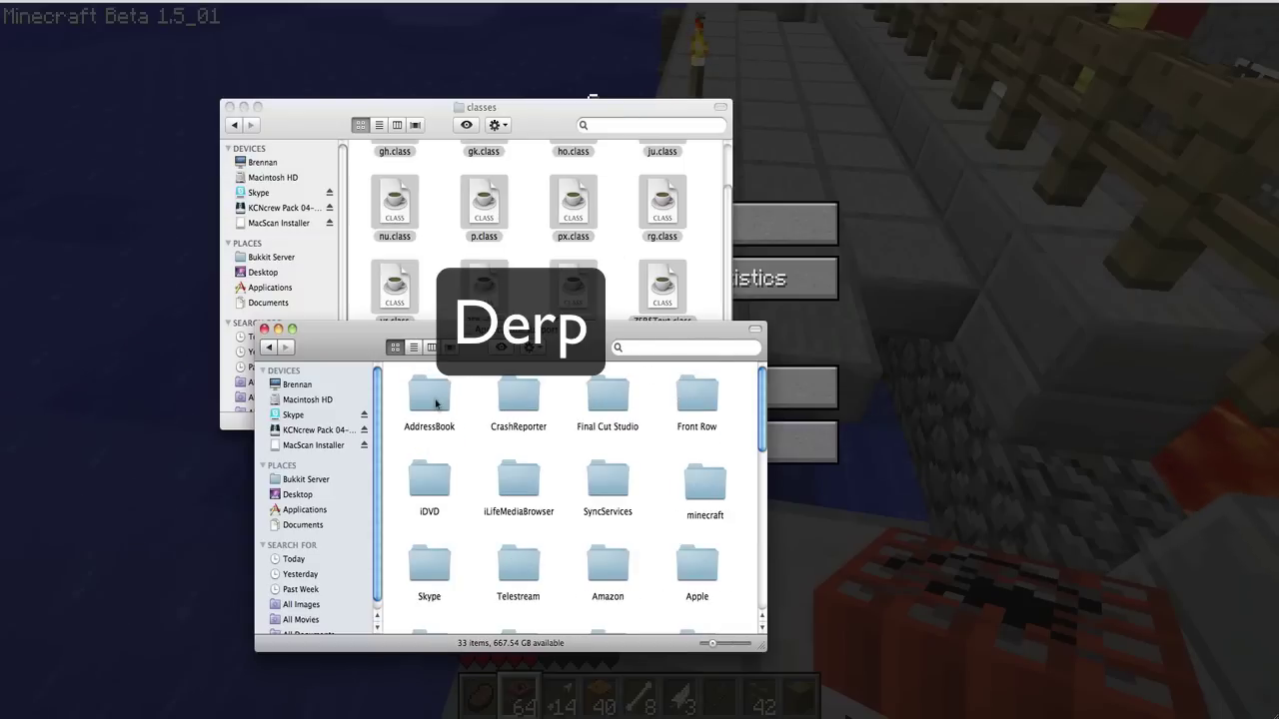
{"action": "double_click", "coordinate": [700, 490]}
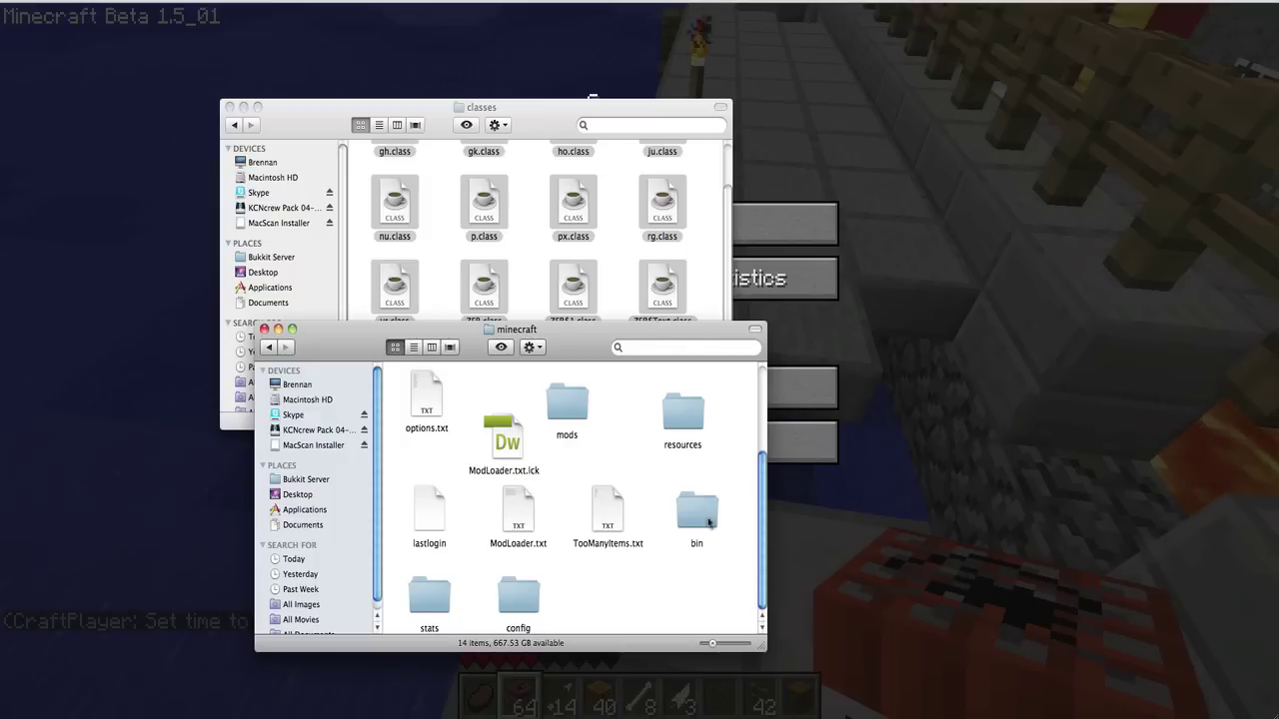
{"action": "double_click", "coordinate": [708, 521]}
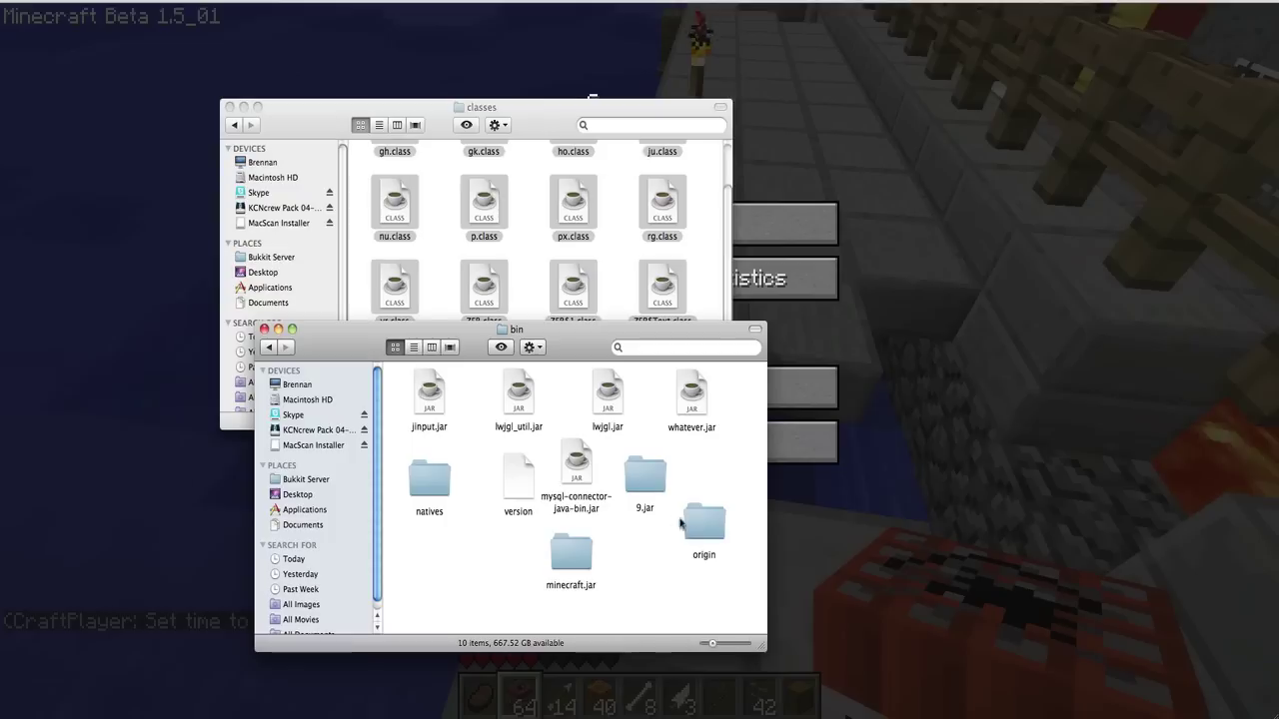
Step: Show the Archive Utility option for opening whatever.jar, and open the already extracted minecraft.jar folder
{"action": "right_click", "coordinate": [690, 400]}
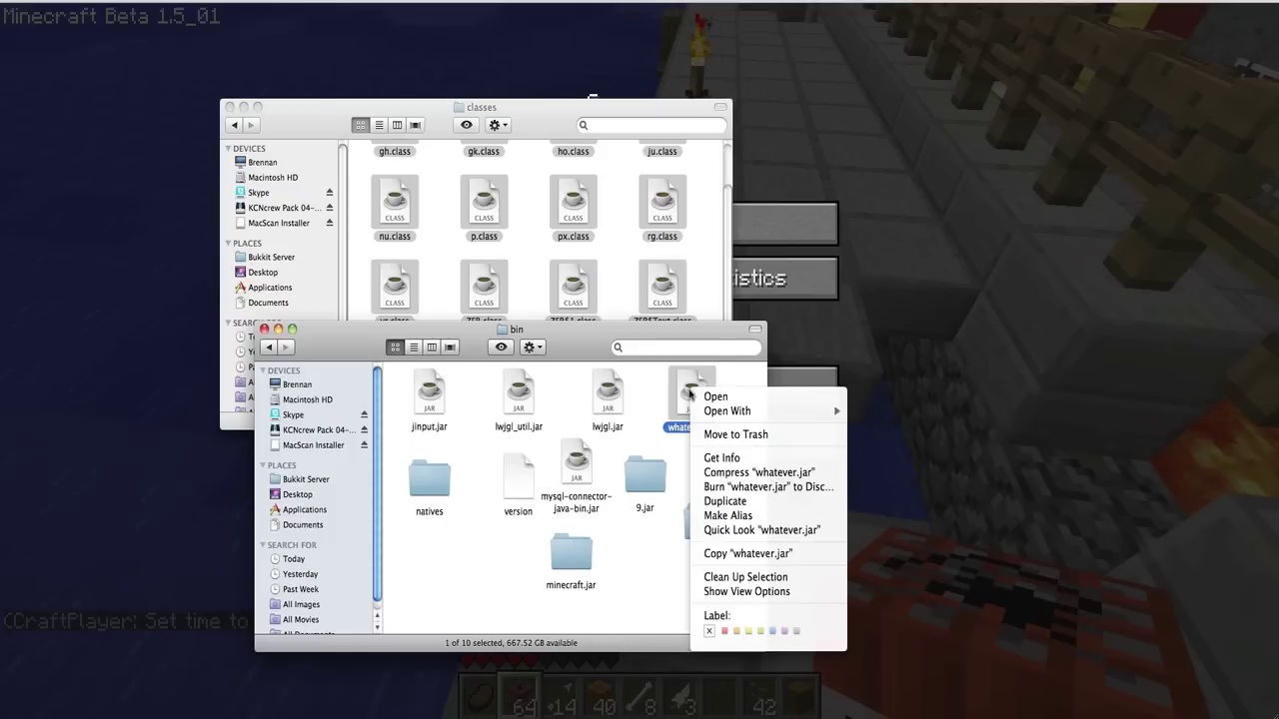
{"action": "mouse_move", "coordinate": [704, 416]}
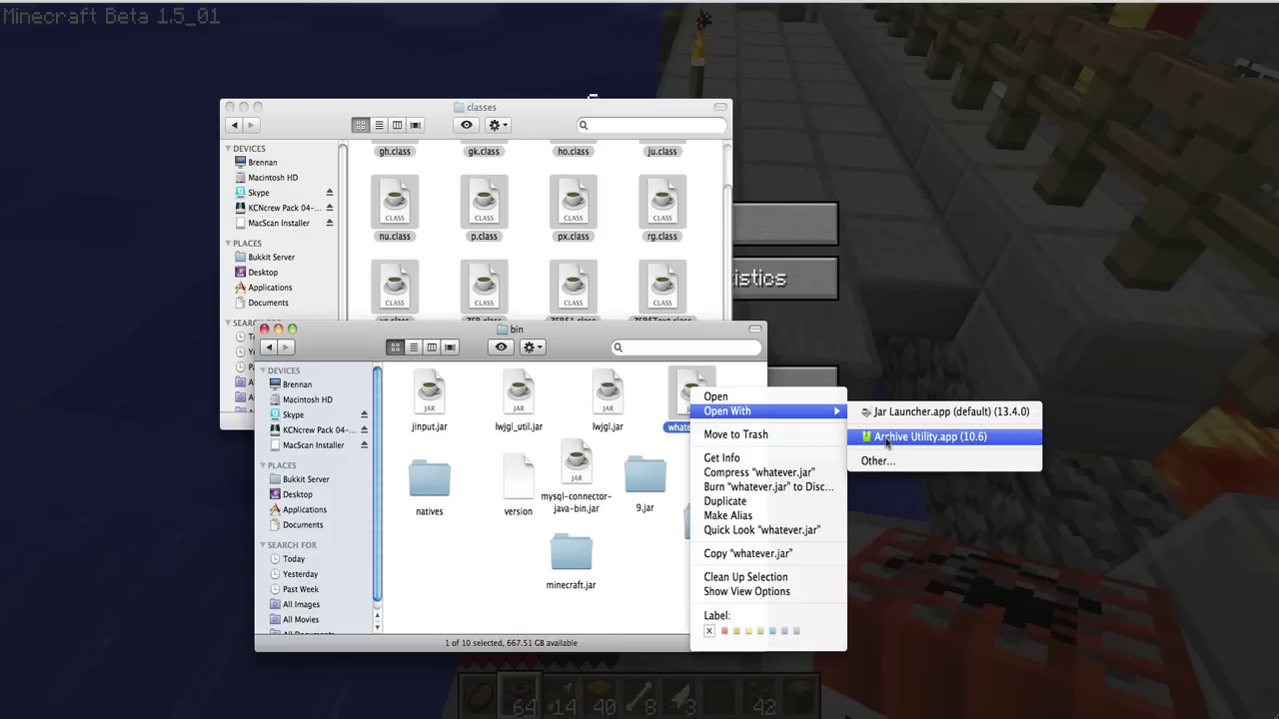
{"action": "left_click", "coordinate": [580, 562]}
{"action": "double_click", "coordinate": [581, 561]}
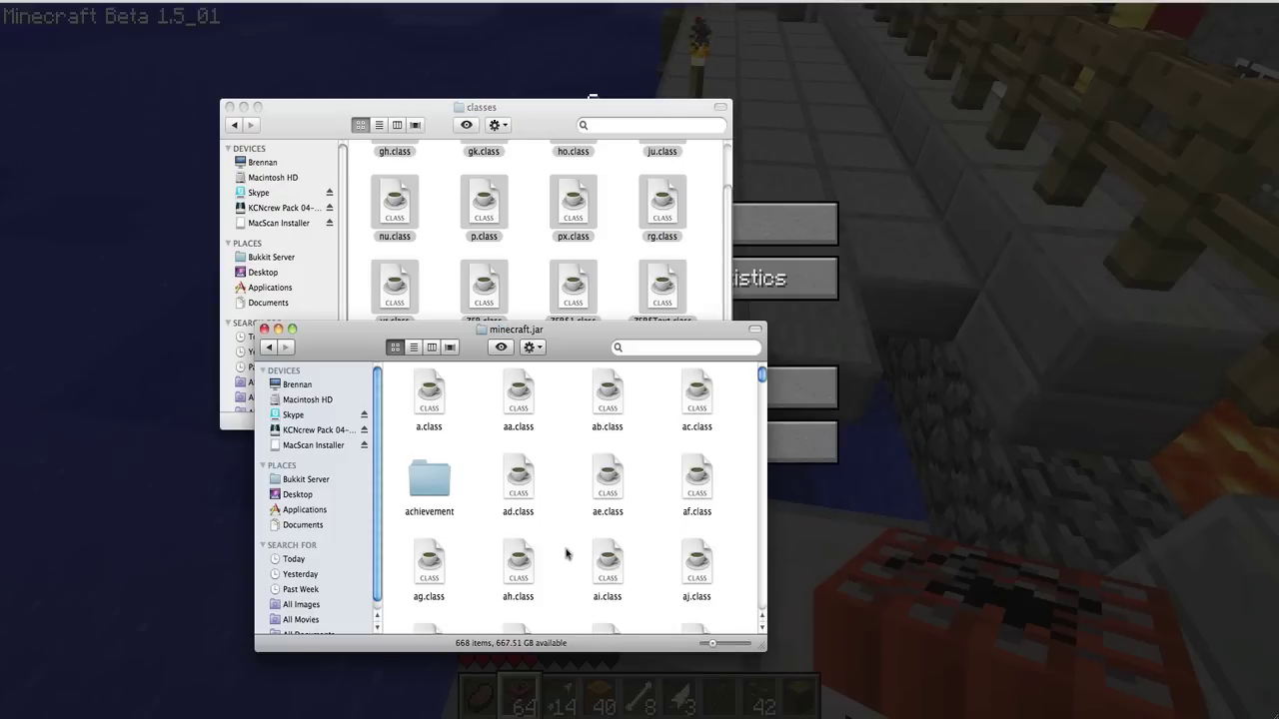
Step: Move the selected modpack class files into the minecraft.jar folder, replacing all existing files with the same names
{"action": "left_click_drag", "start_coordinate": [402, 202], "coordinate": [545, 504]}
{"action": "left_click", "coordinate": [518, 223]}
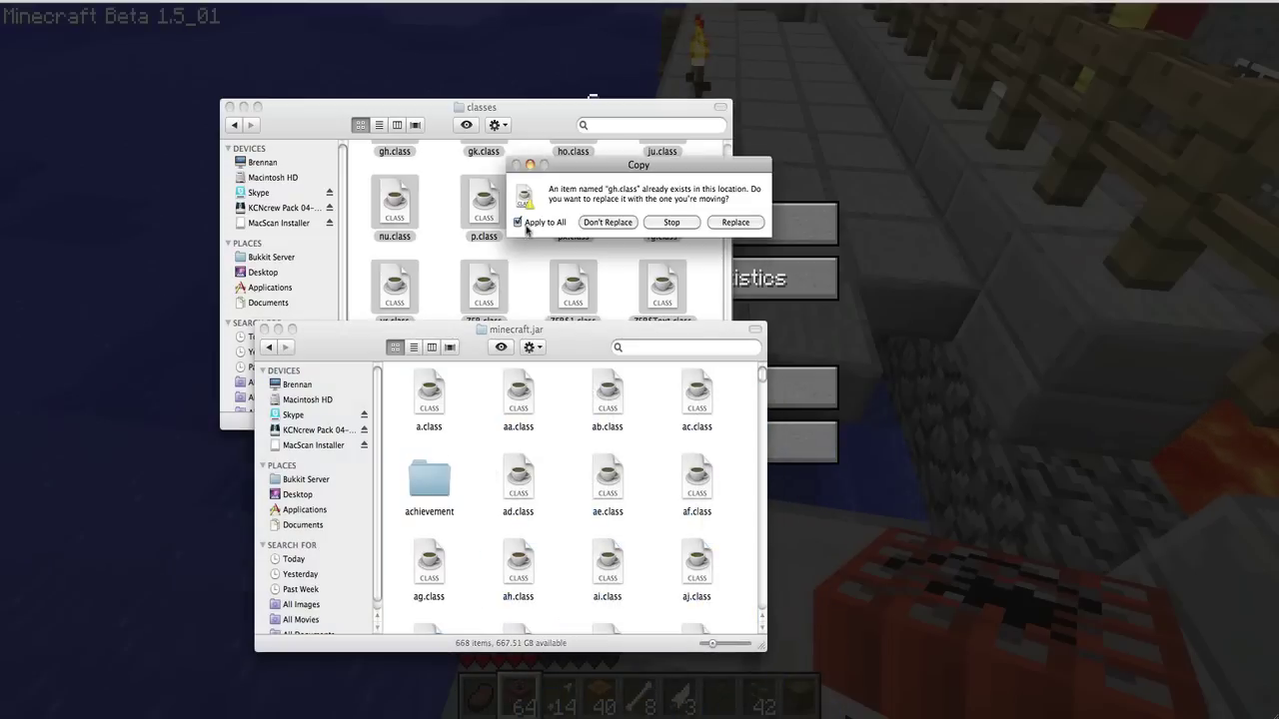
{"action": "left_click", "coordinate": [714, 226]}
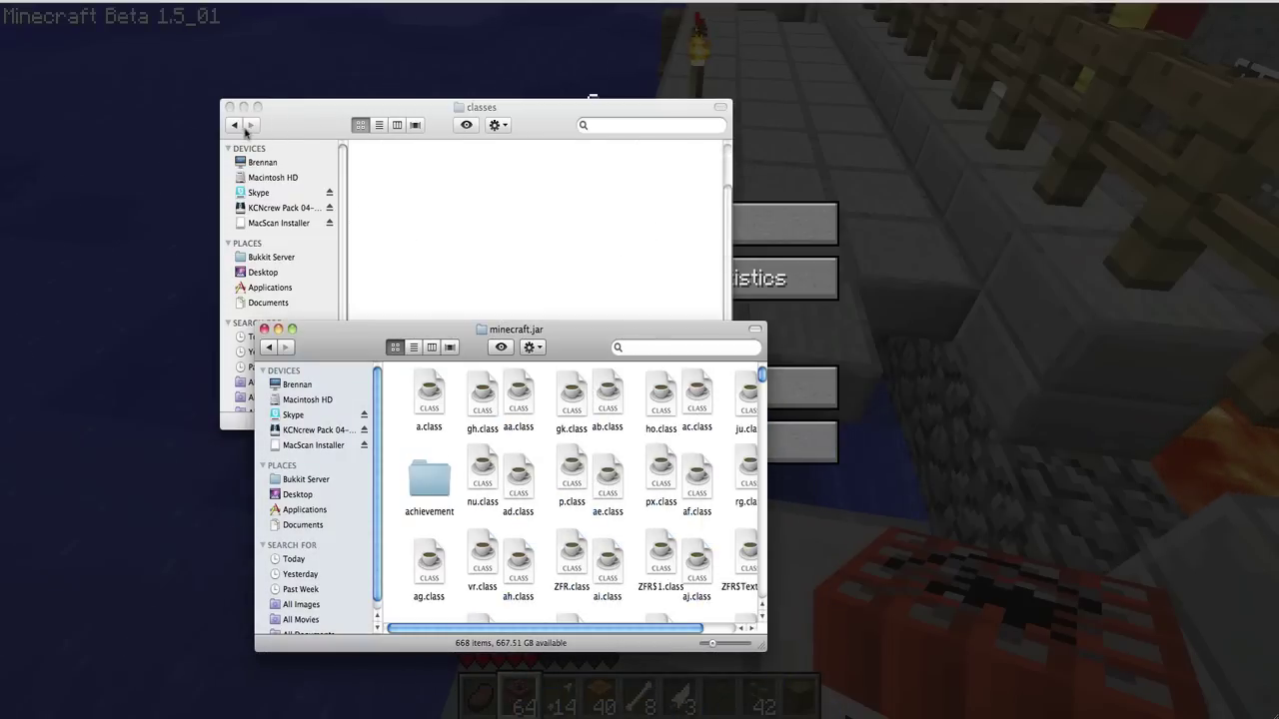
Step: Return to the modpack-v4-6 folder, open its config folder, and move that window clear of the Minecraft folder window
{"action": "left_click", "coordinate": [240, 127]}
{"action": "left_click", "coordinate": [235, 125]}
{"action": "left_click", "coordinate": [461, 177]}
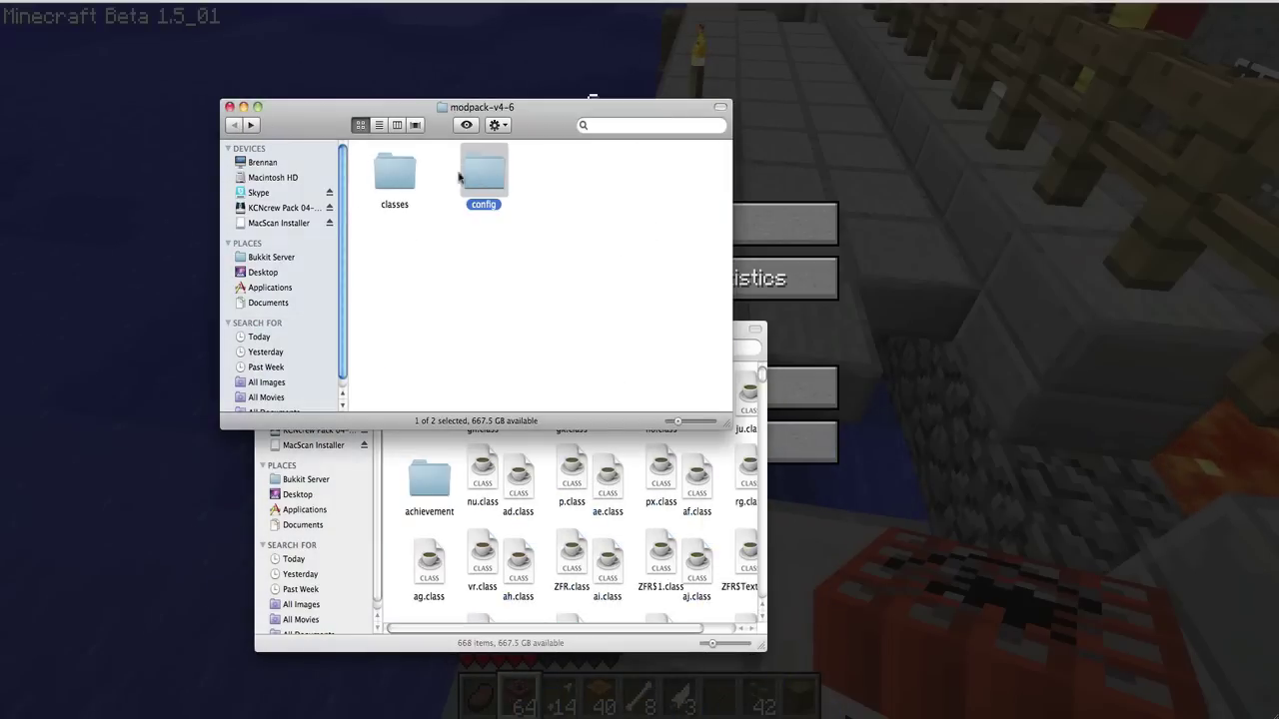
{"action": "double_click", "coordinate": [483, 175]}
{"action": "left_click_drag", "start_coordinate": [483, 107], "coordinate": [722, 2]}
Step: In the Minecraft folder window, go back to the minecraft folder and open the zombe folder inside mods
{"action": "left_click", "coordinate": [267, 348]}
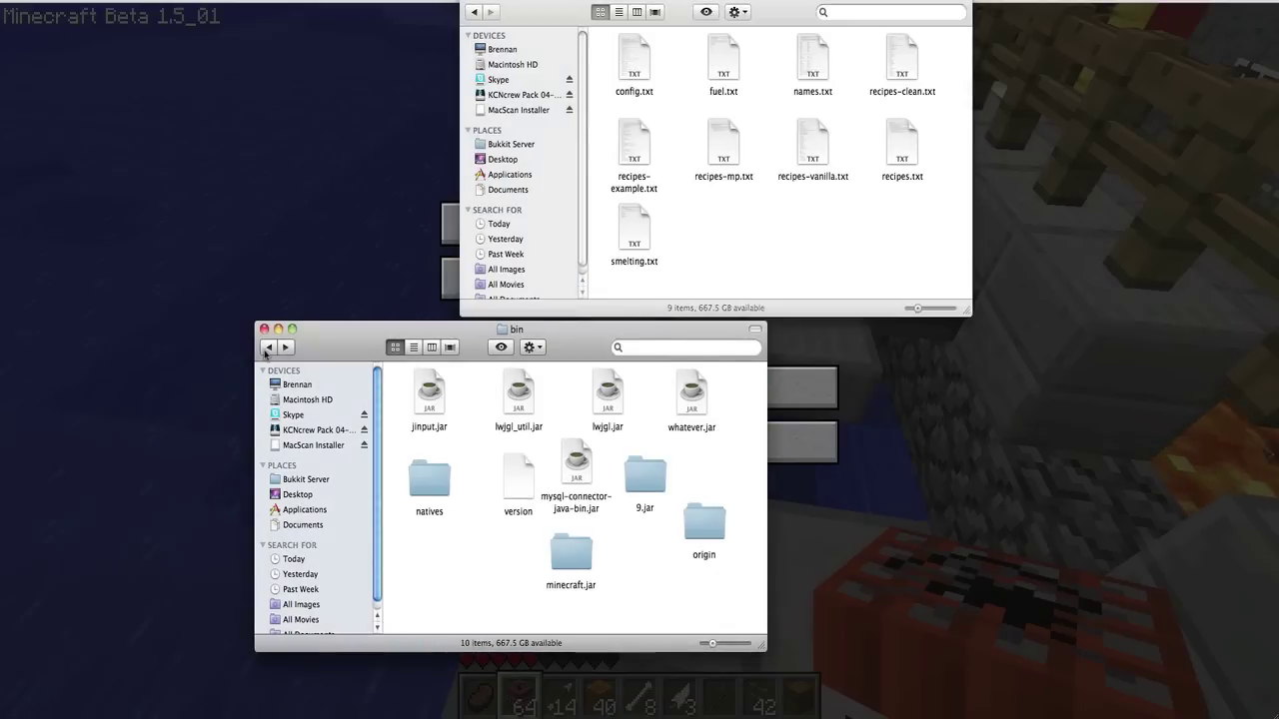
{"action": "left_click", "coordinate": [269, 348]}
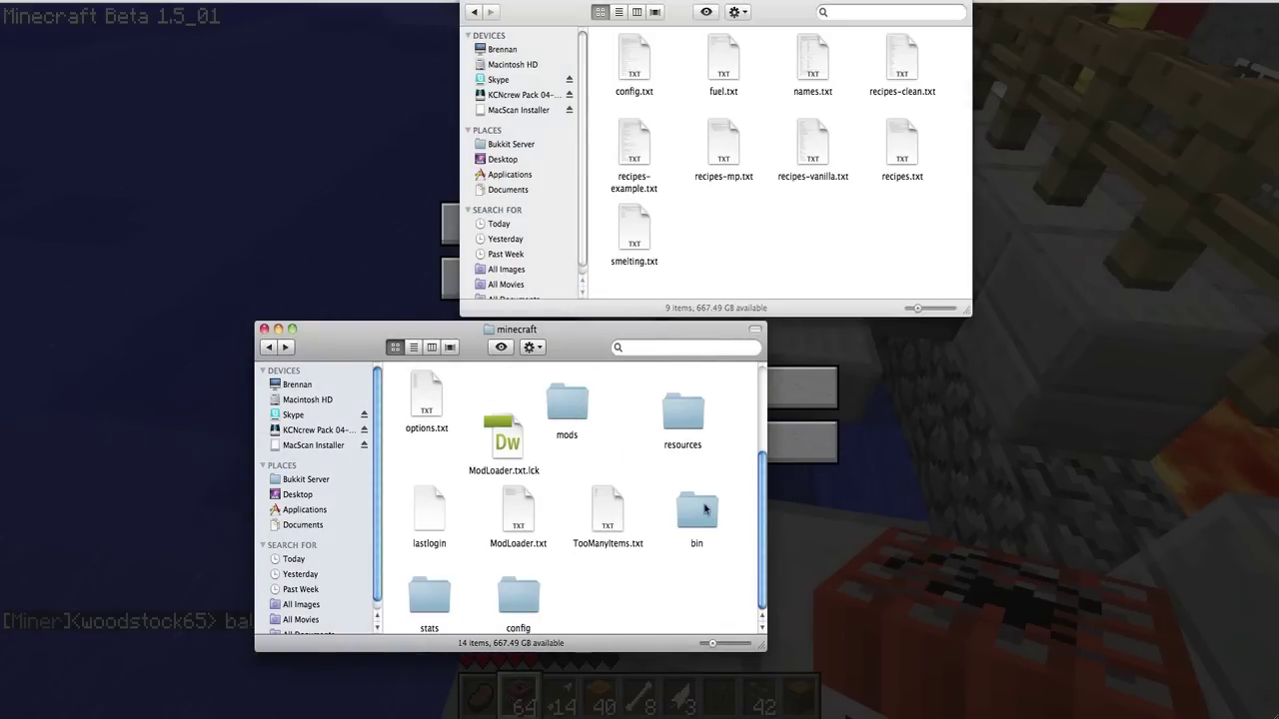
{"action": "double_click", "coordinate": [704, 510]}
{"action": "left_click", "coordinate": [269, 348]}
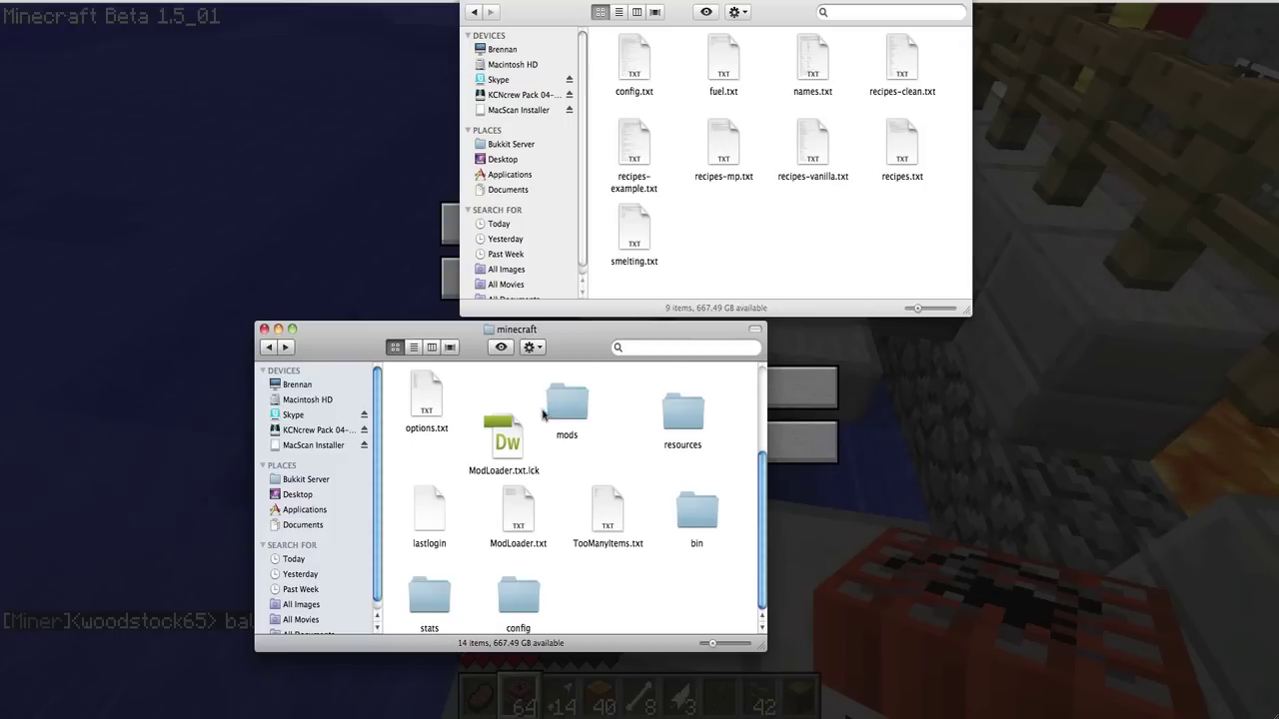
{"action": "double_click", "coordinate": [561, 406]}
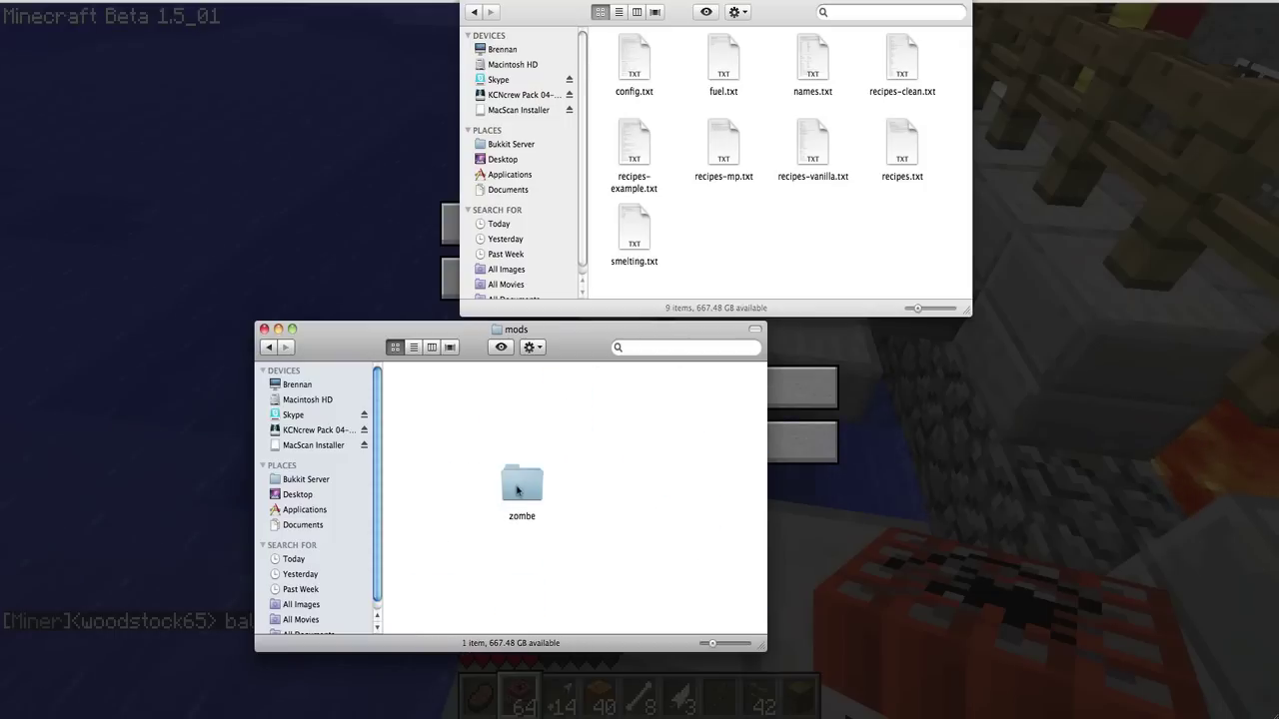
{"action": "left_click", "coordinate": [269, 348]}
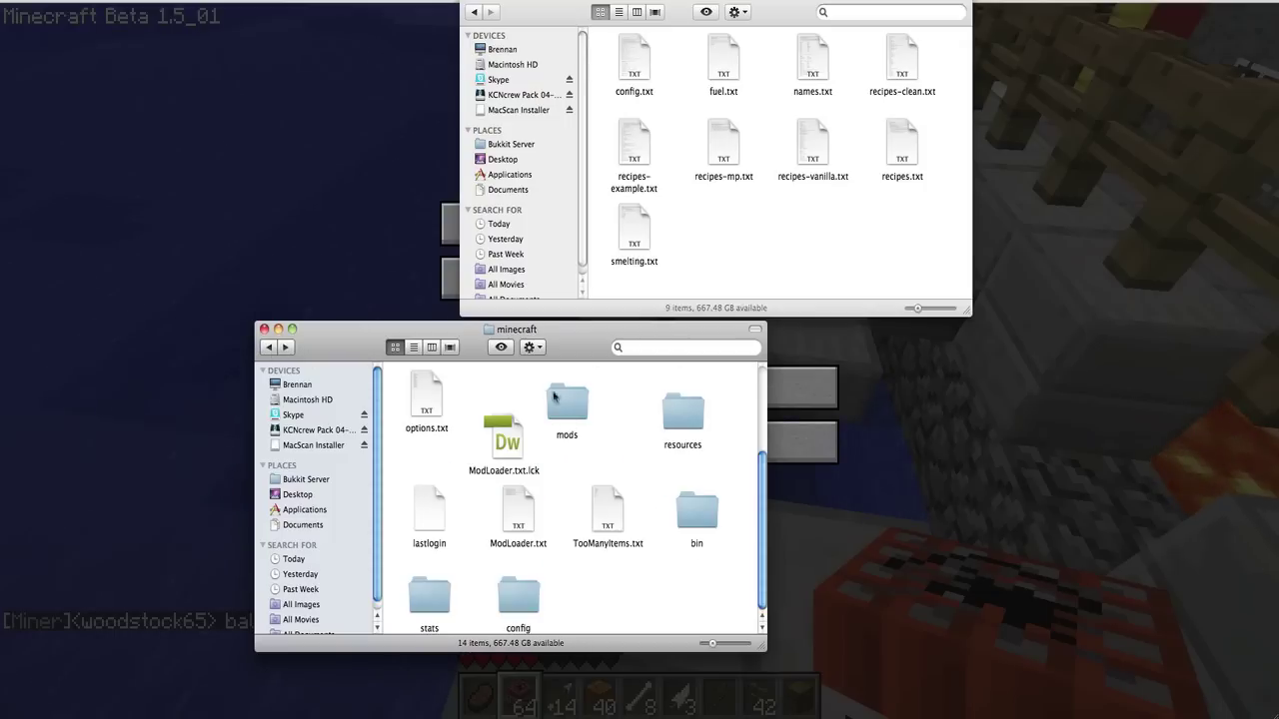
{"action": "left_click", "coordinate": [562, 406]}
{"action": "double_click", "coordinate": [561, 406]}
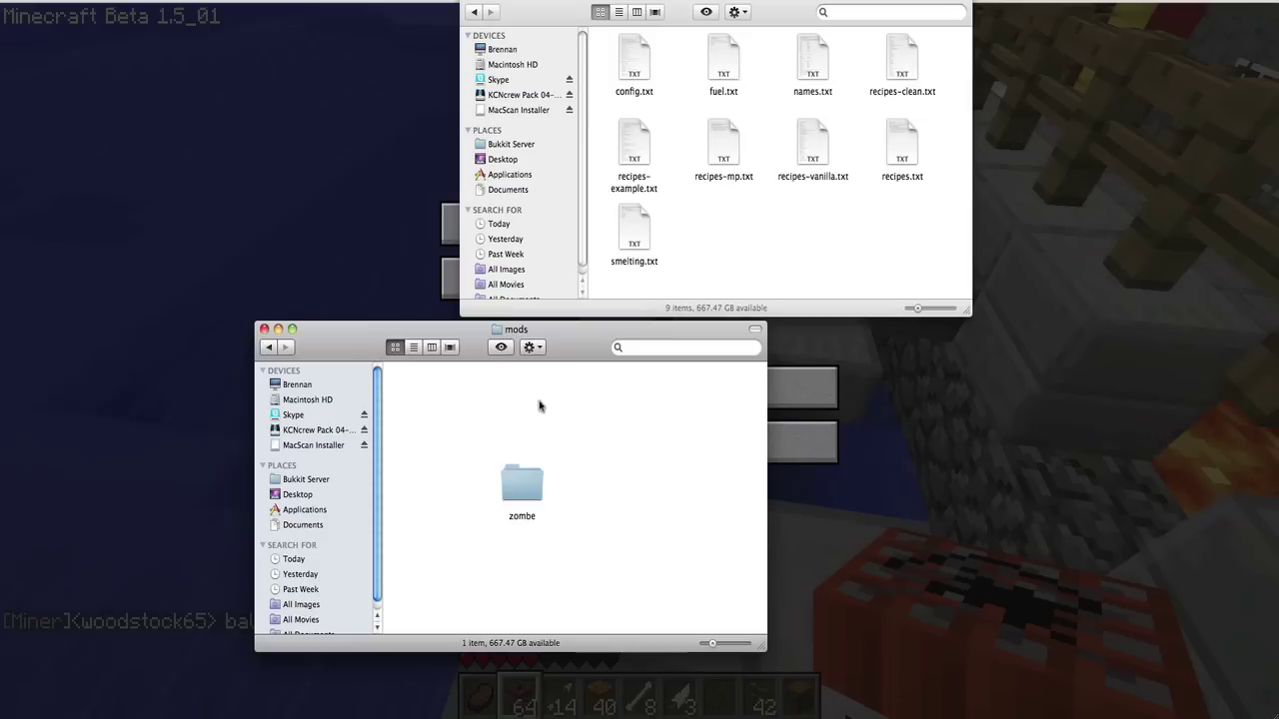
{"action": "double_click", "coordinate": [518, 493]}
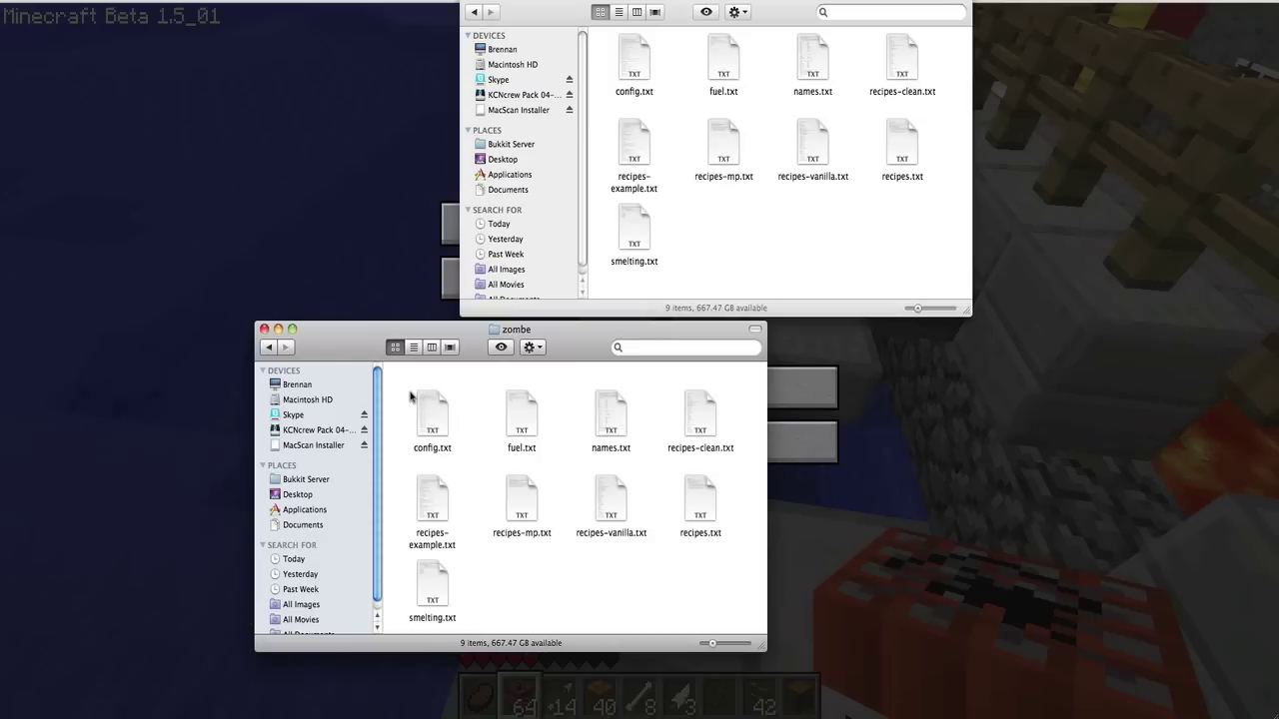
Step: Select the text files in the zombe folder, compare them with the modpack's config folder, and close the modpack window
{"action": "left_click_drag", "start_coordinate": [408, 391], "coordinate": [694, 590]}
{"action": "left_click", "coordinate": [664, 271]}
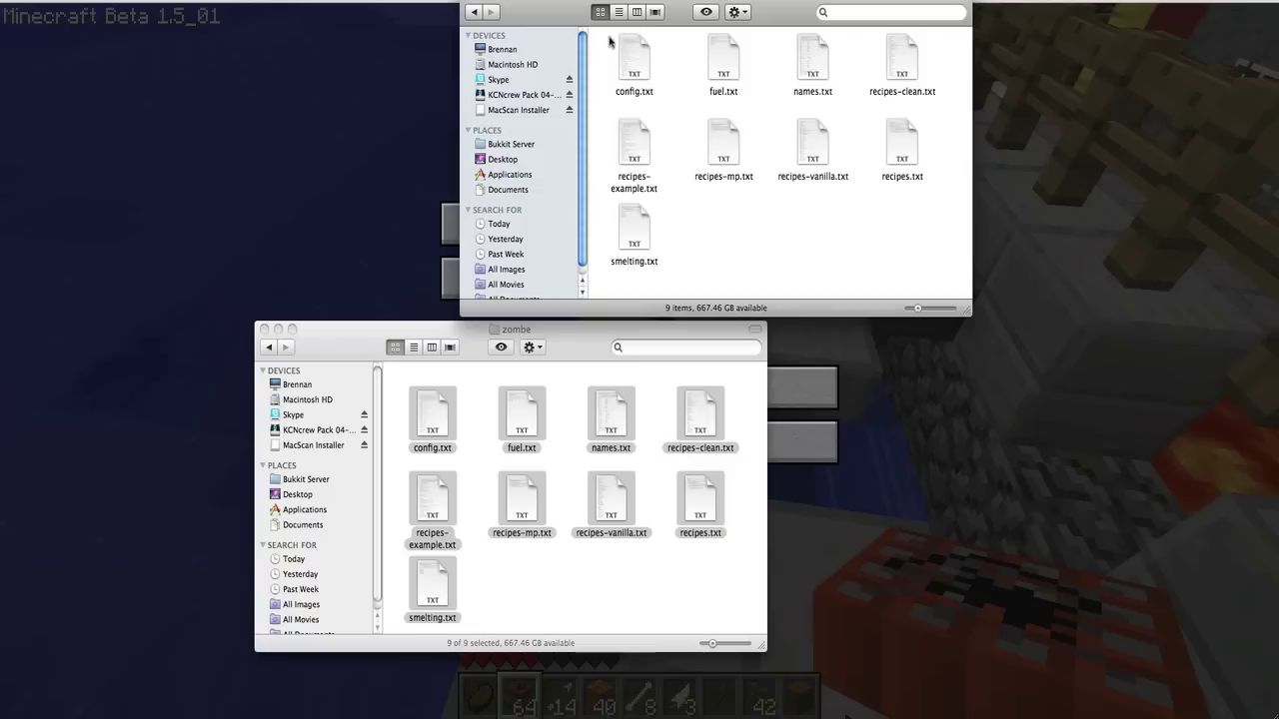
{"action": "left_click_drag", "start_coordinate": [608, 41], "coordinate": [952, 322]}
{"action": "left_click", "coordinate": [470, 12]}
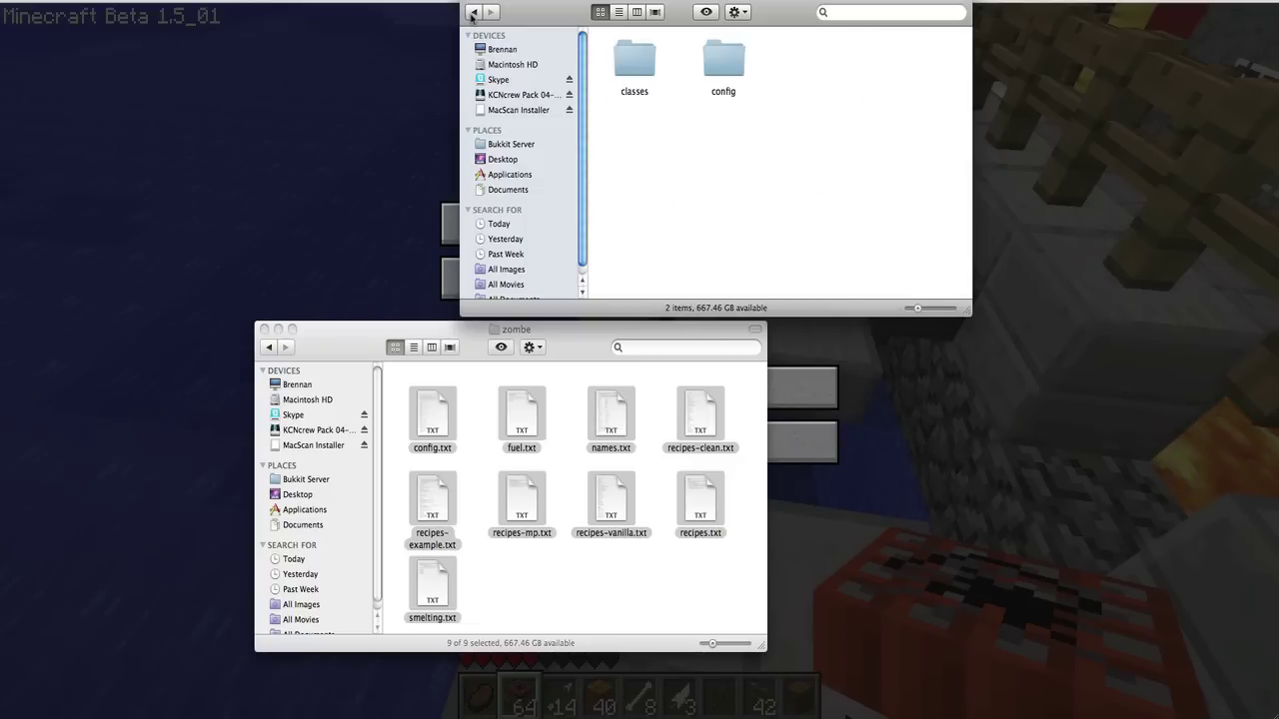
{"action": "double_click", "coordinate": [724, 59]}
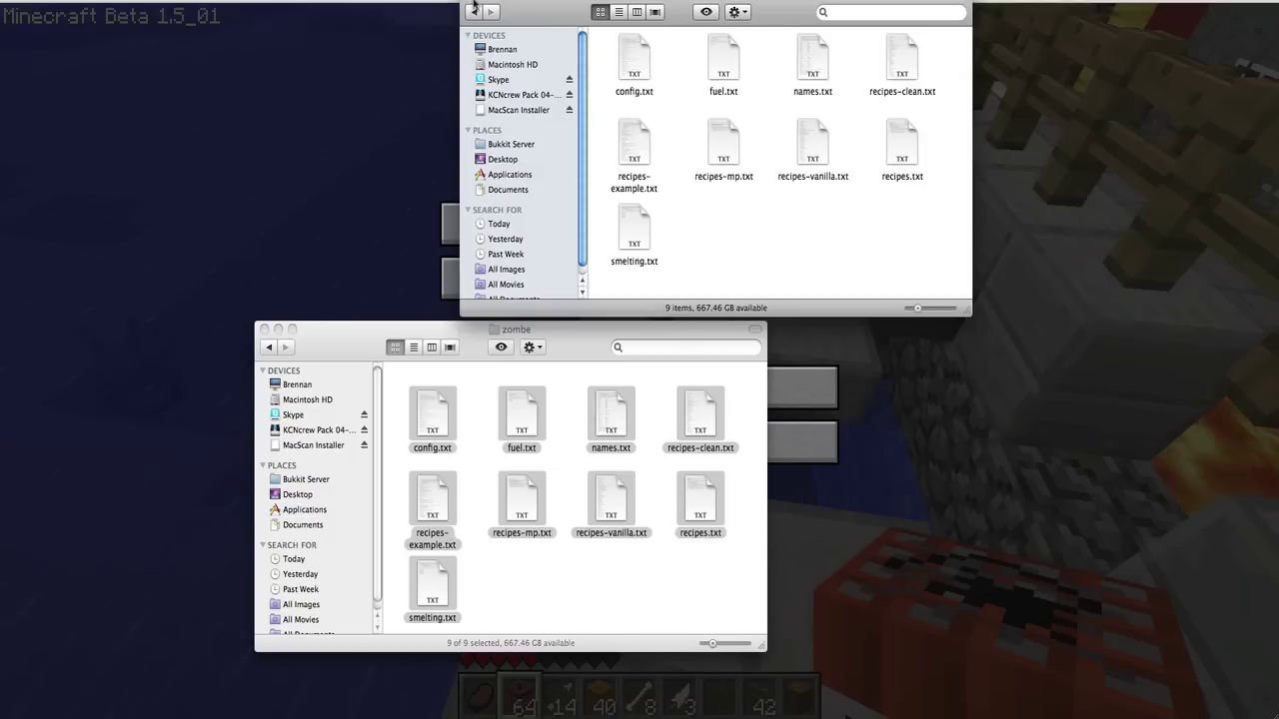
{"action": "key", "text": "super+w"}
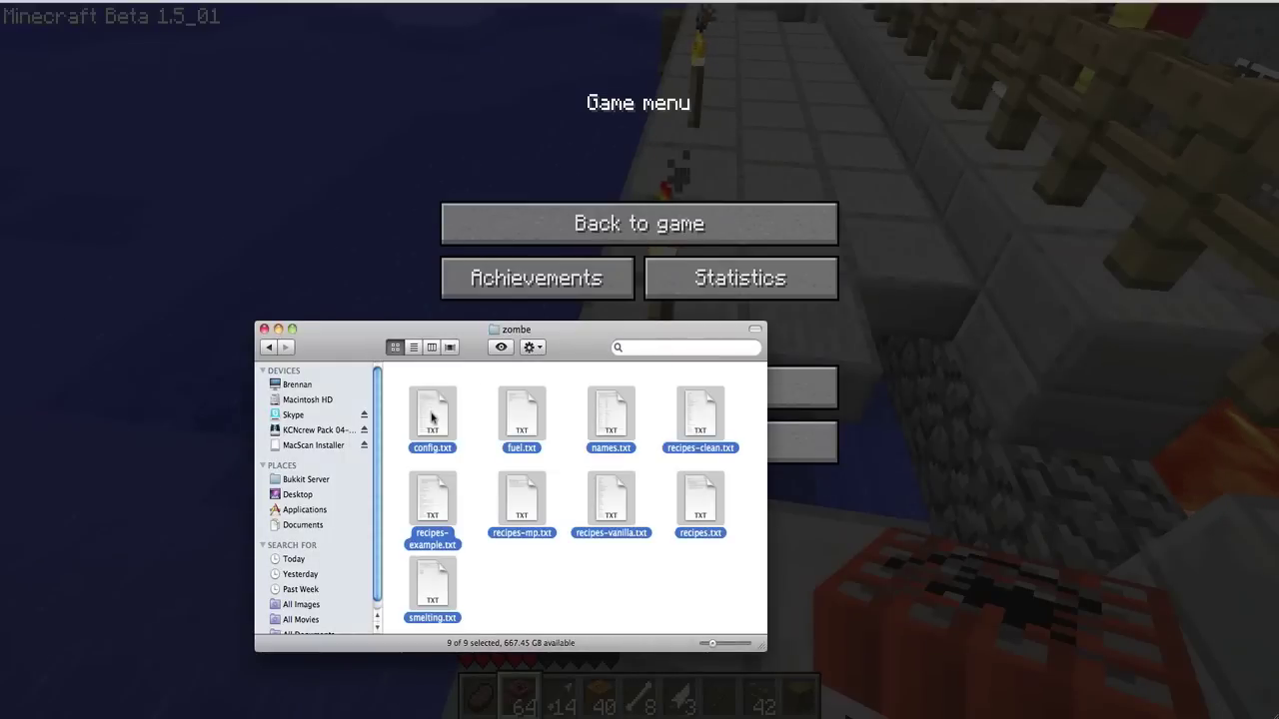
Step: Open all the selected text files from the zombe folder and close every document except one config.txt
{"action": "key", "text": "super+o"}
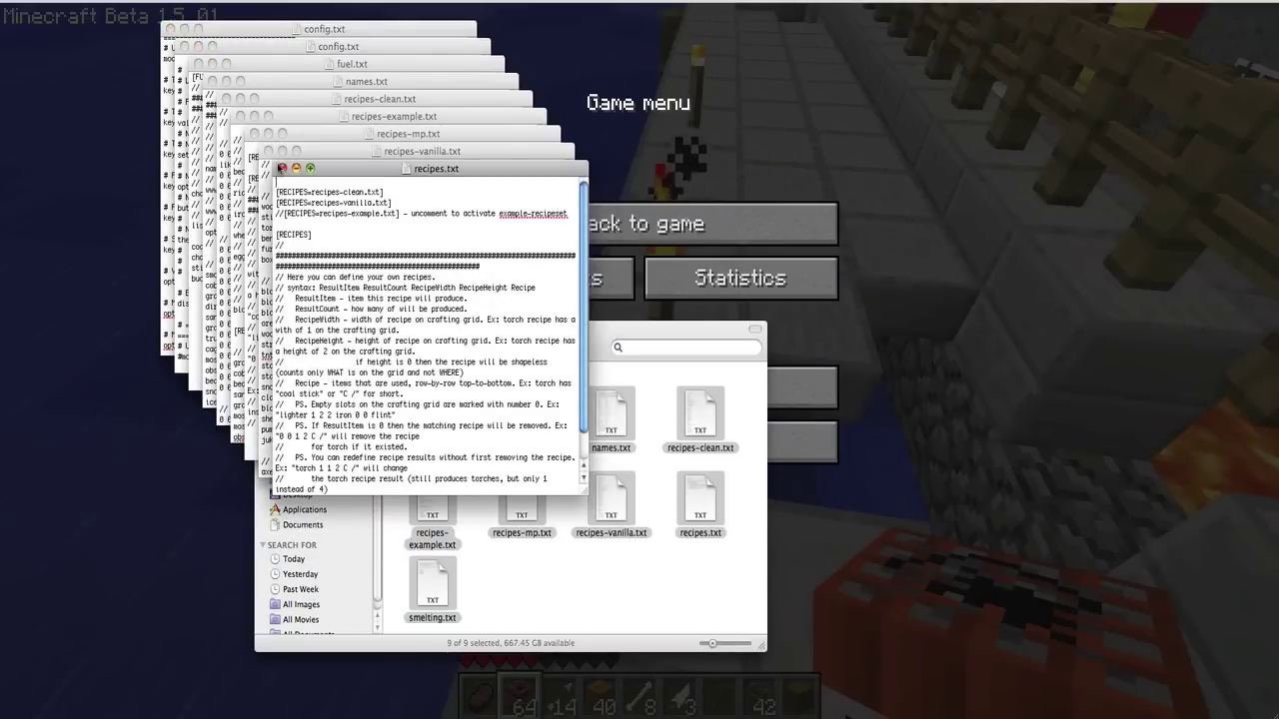
{"action": "left_click", "coordinate": [268, 150]}
{"action": "left_click", "coordinate": [254, 133]}
{"action": "left_click", "coordinate": [240, 116]}
{"action": "left_click", "coordinate": [226, 99]}
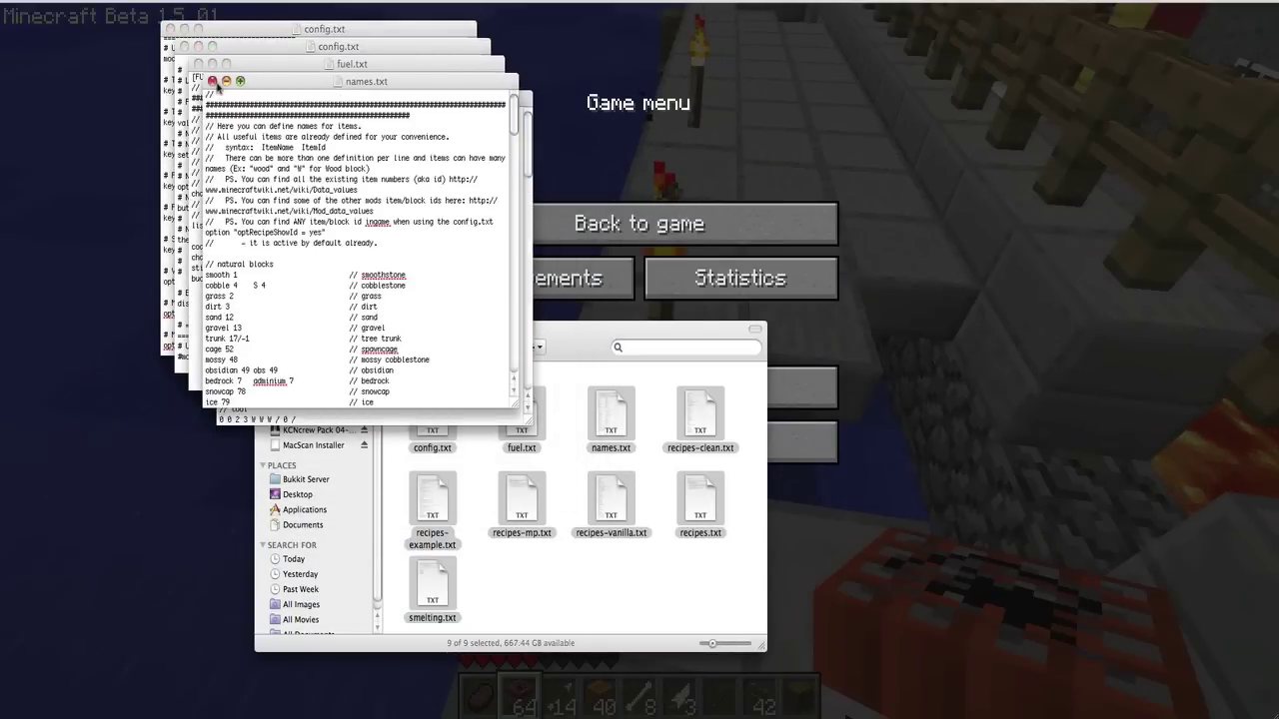
{"action": "left_click", "coordinate": [212, 81]}
{"action": "left_click", "coordinate": [199, 64]}
{"action": "left_click", "coordinate": [226, 99]}
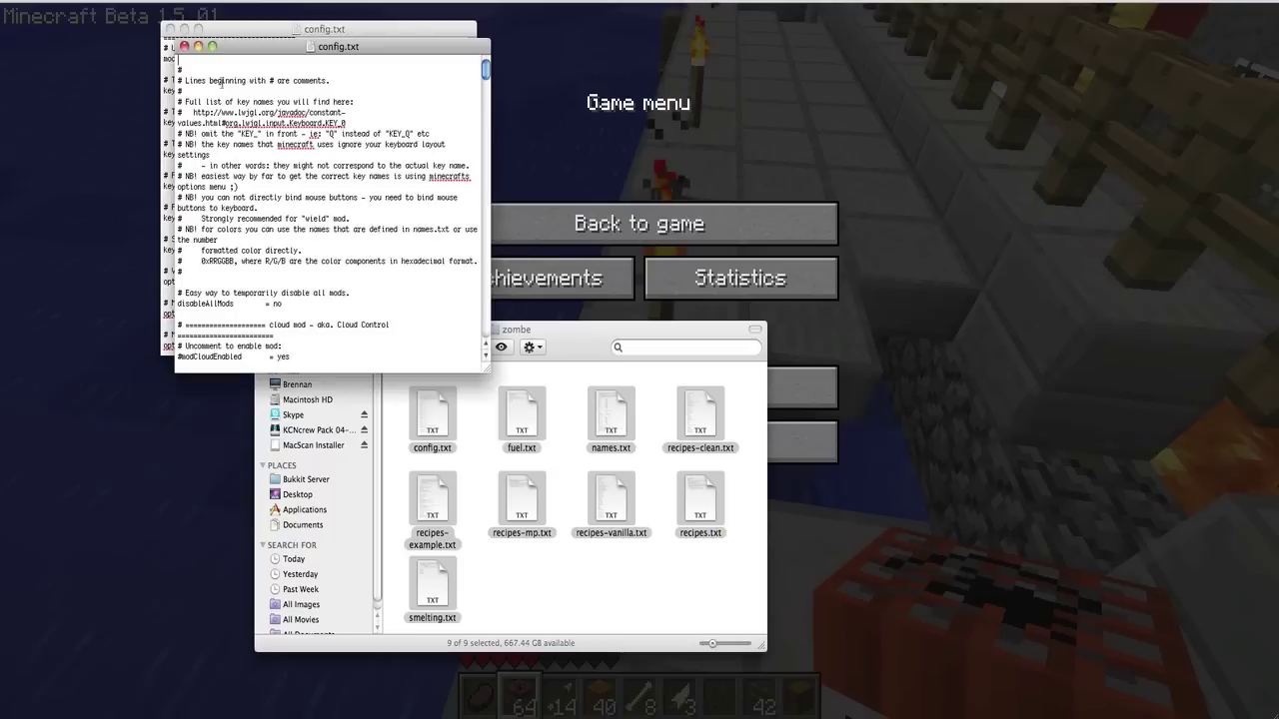
{"action": "left_click", "coordinate": [171, 30]}
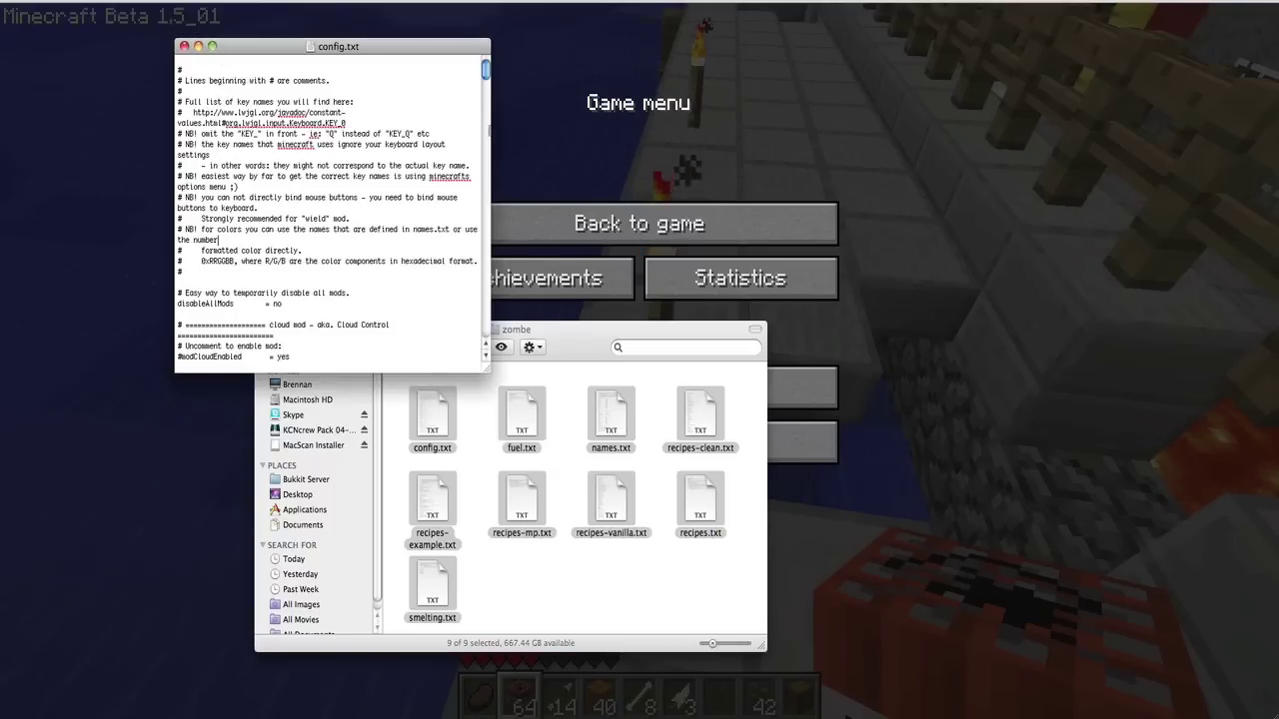
Step: In the fly mod section of config.txt, set optFlySpeedMulNormal and optFlySpeedMulModifier to 10.0
{"action": "scroll", "coordinate": [478, 162], "scroll_direction": "down", "scroll_amount": 15}
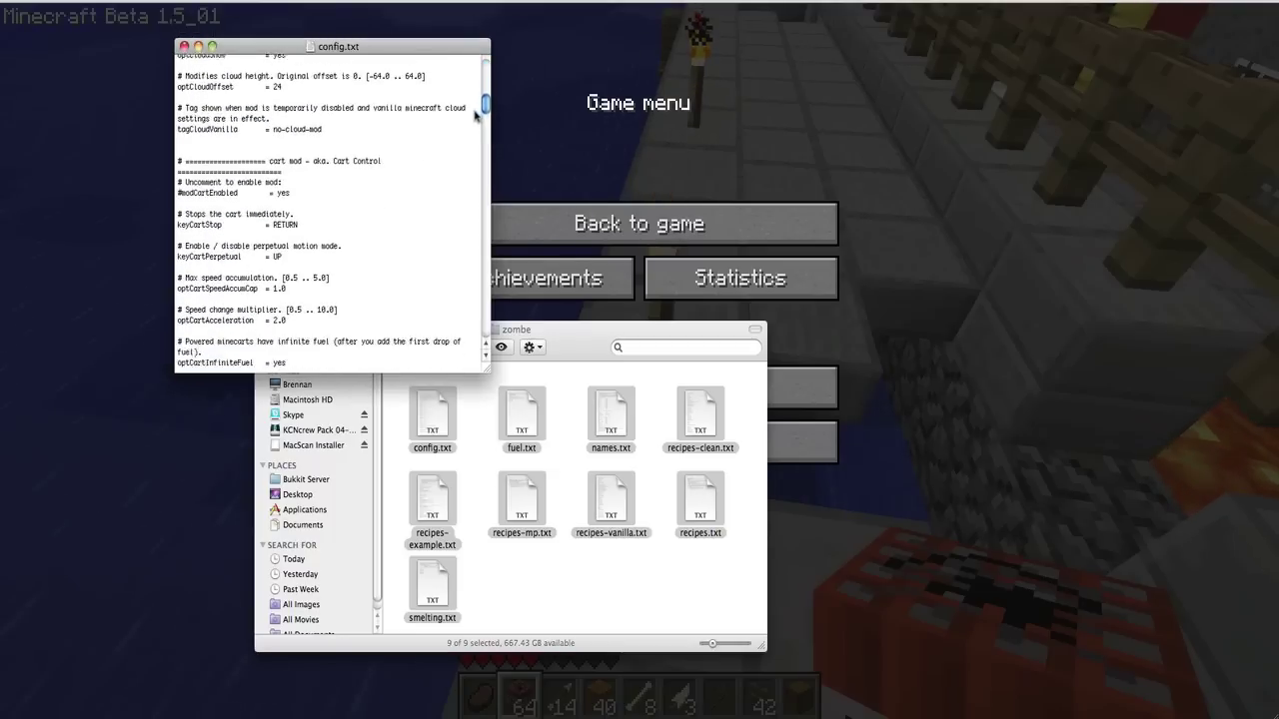
{"action": "scroll", "coordinate": [477, 163], "scroll_direction": "down", "scroll_amount": 15}
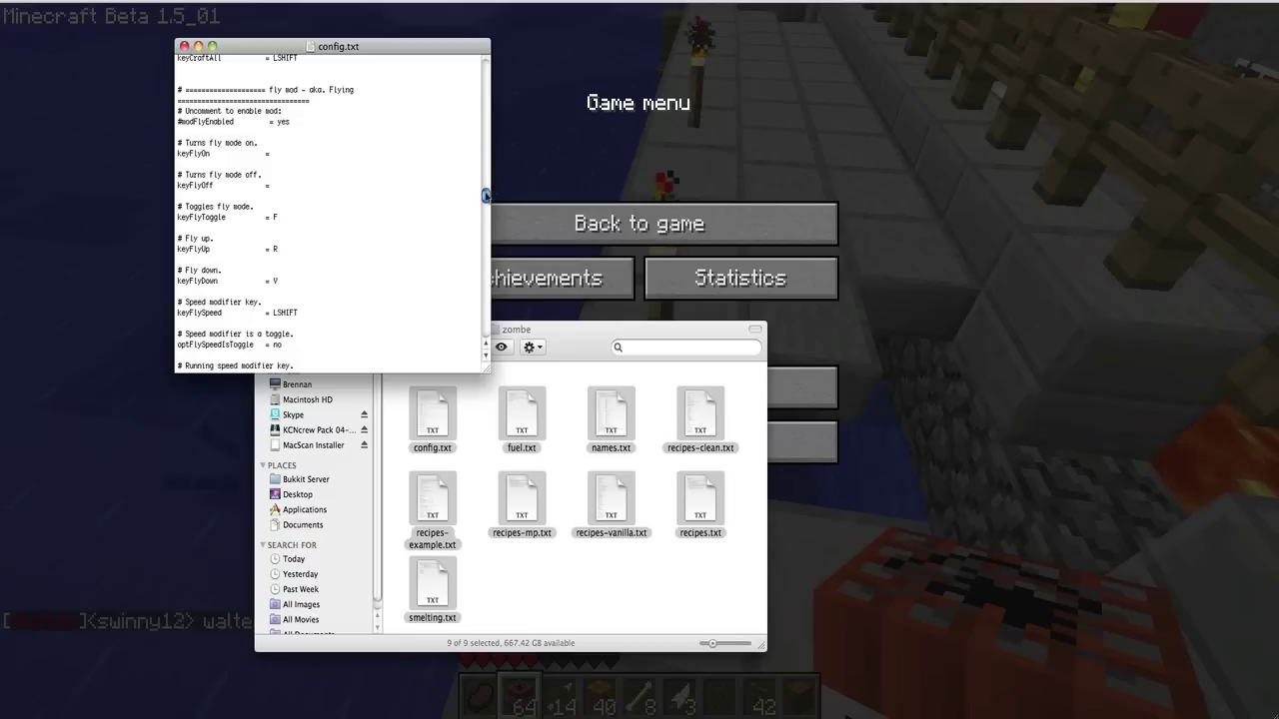
{"action": "scroll", "coordinate": [280, 140], "scroll_direction": "down", "scroll_amount": 5}
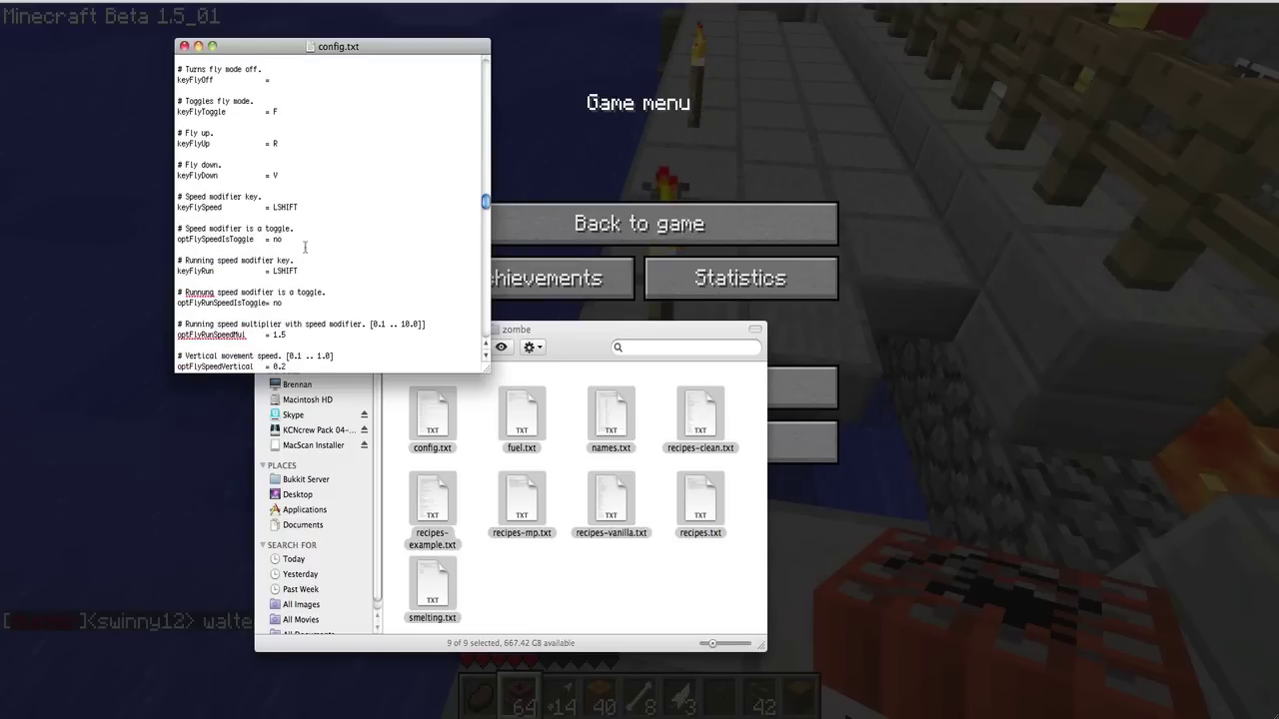
{"action": "left_click_drag", "start_coordinate": [485, 201], "coordinate": [484, 214]}
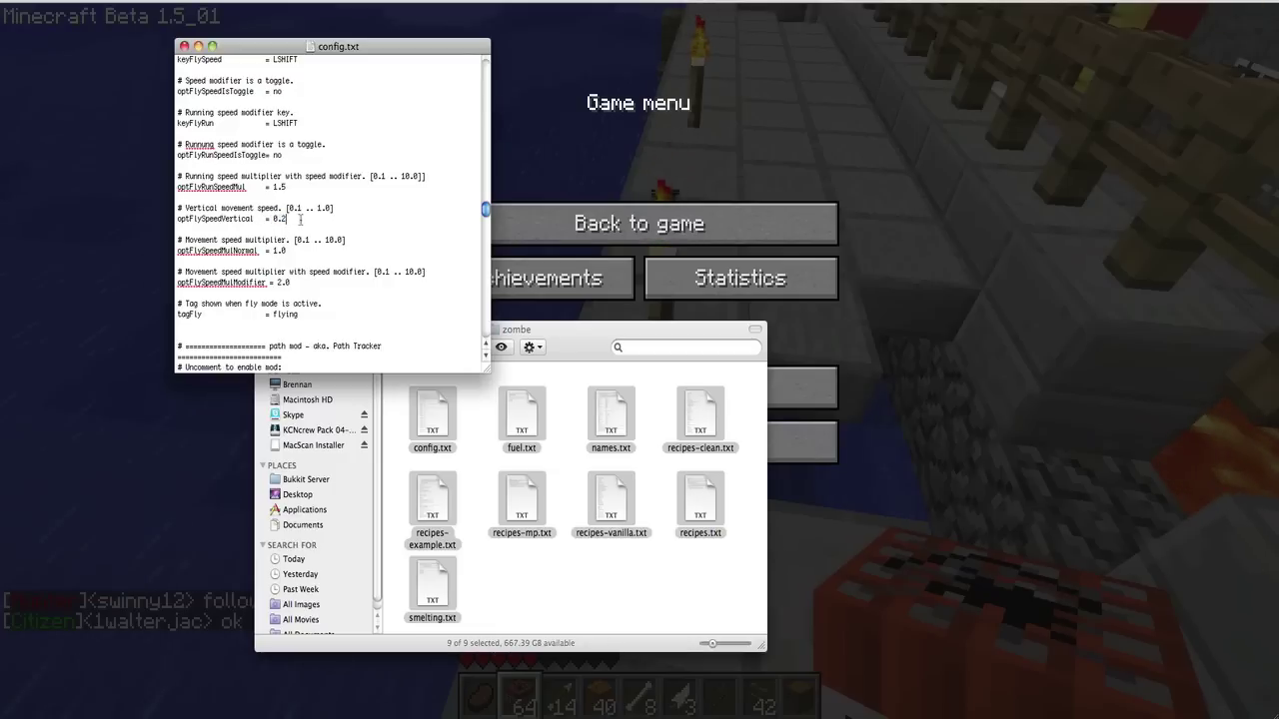
{"action": "left_click", "coordinate": [287, 254]}
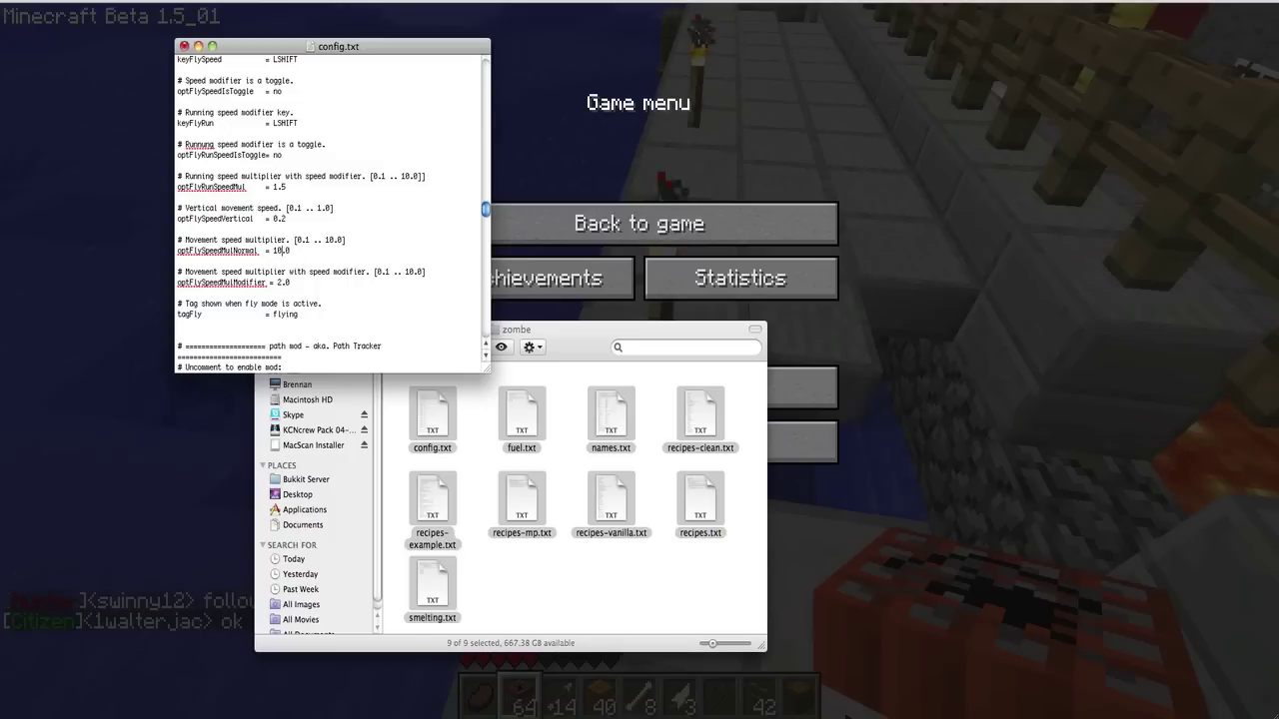
{"action": "left_click", "coordinate": [281, 285]}
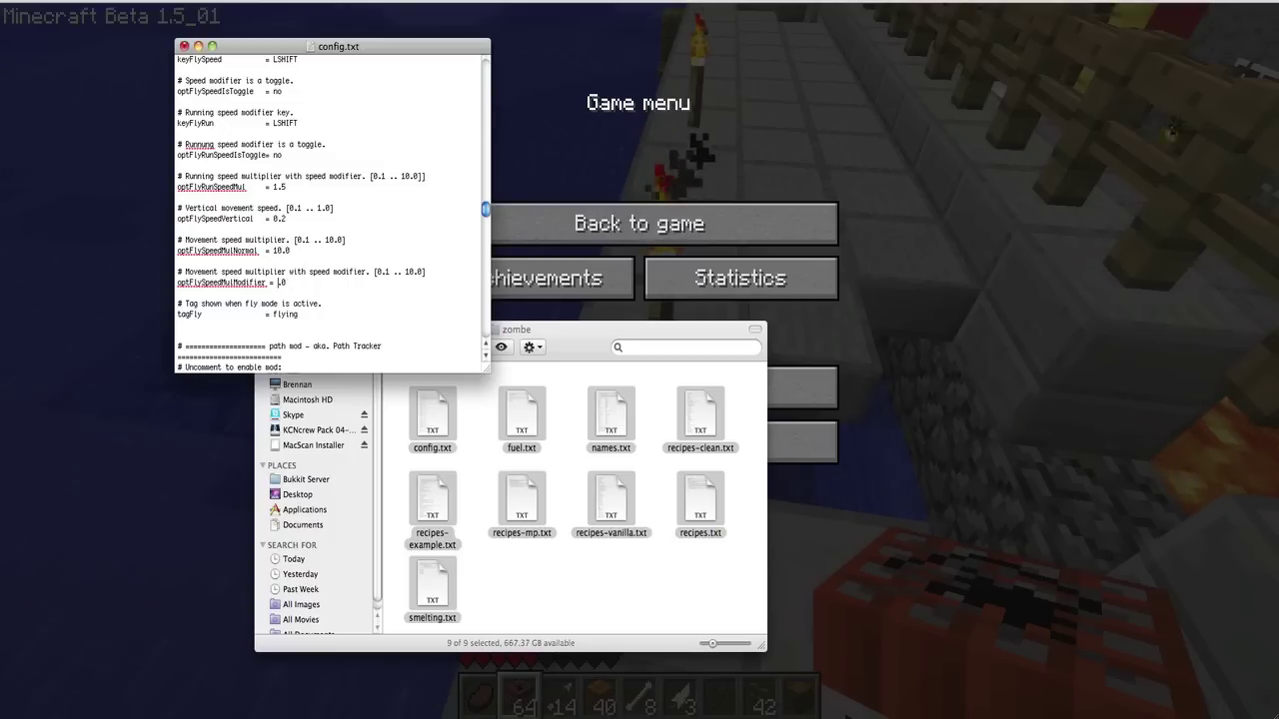
{"action": "key", "text": "BackSpace"}
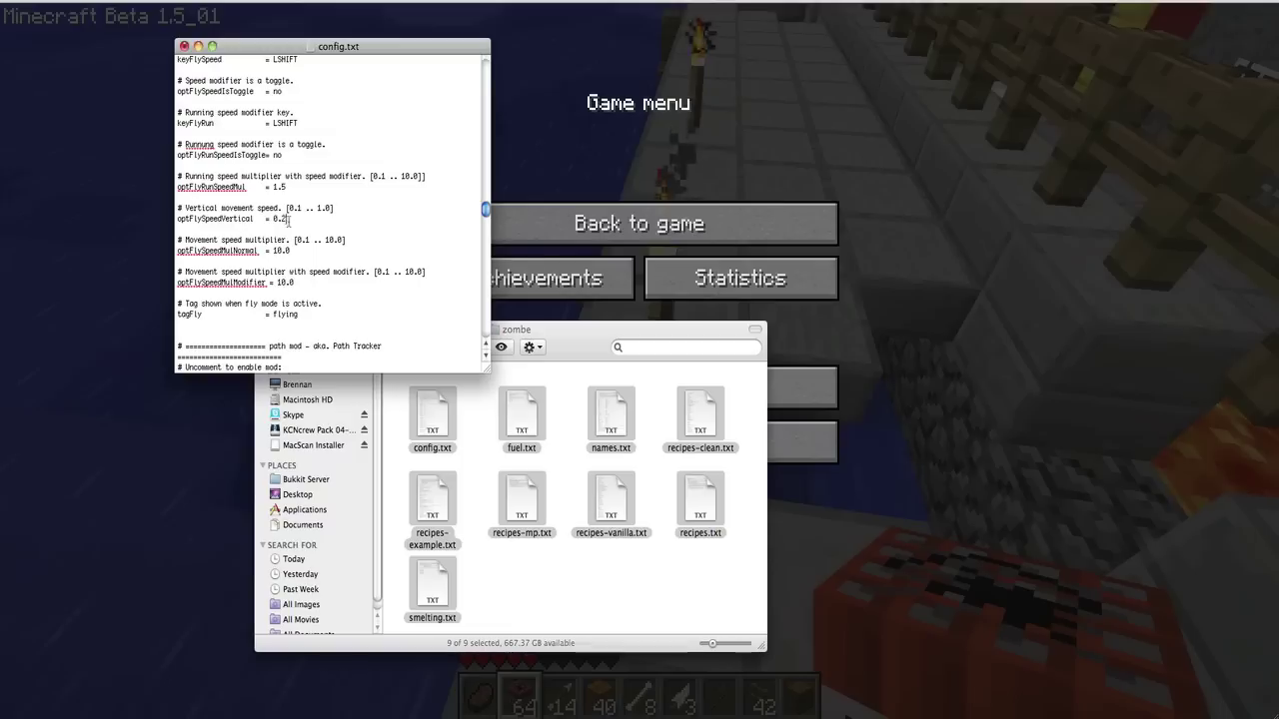
Step: Highlight the vertical speed and movement multiplier values in the fly mod section, and close config.txt without saving the changes
{"action": "left_click_drag", "start_coordinate": [288, 220], "coordinate": [274, 220]}
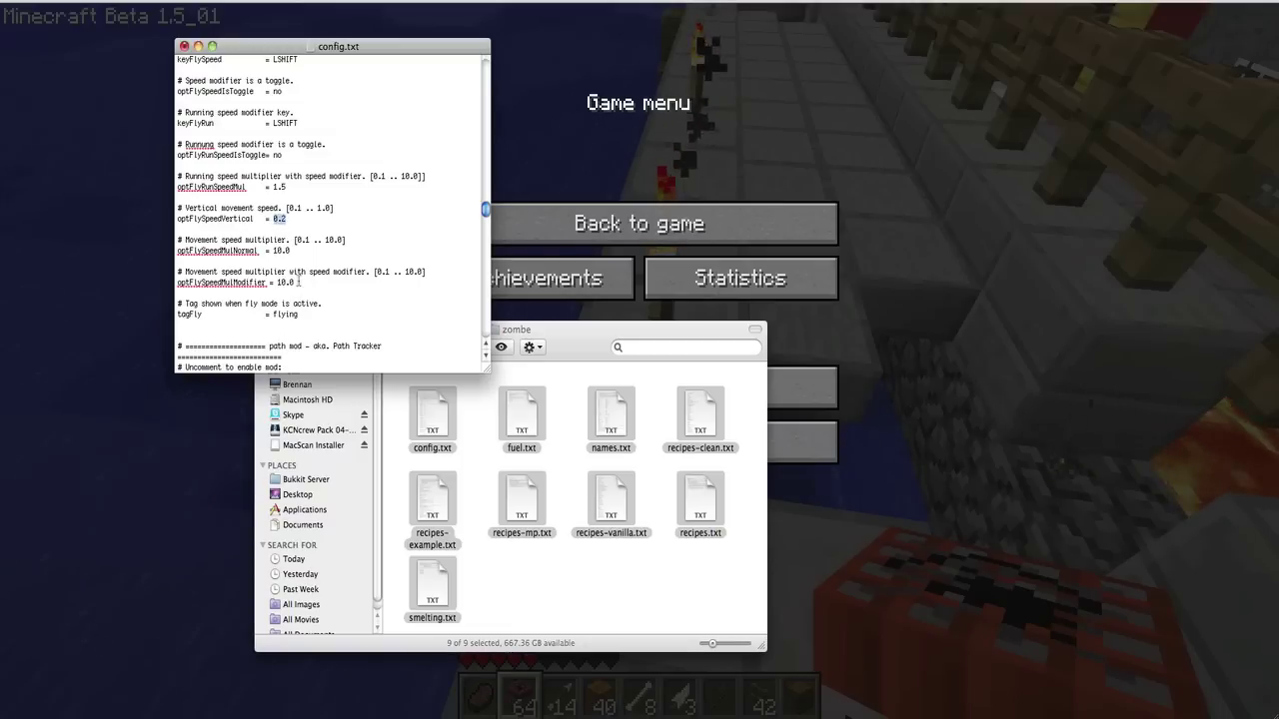
{"action": "left_click_drag", "start_coordinate": [290, 246], "coordinate": [277, 249]}
{"action": "left_click", "coordinate": [327, 257]}
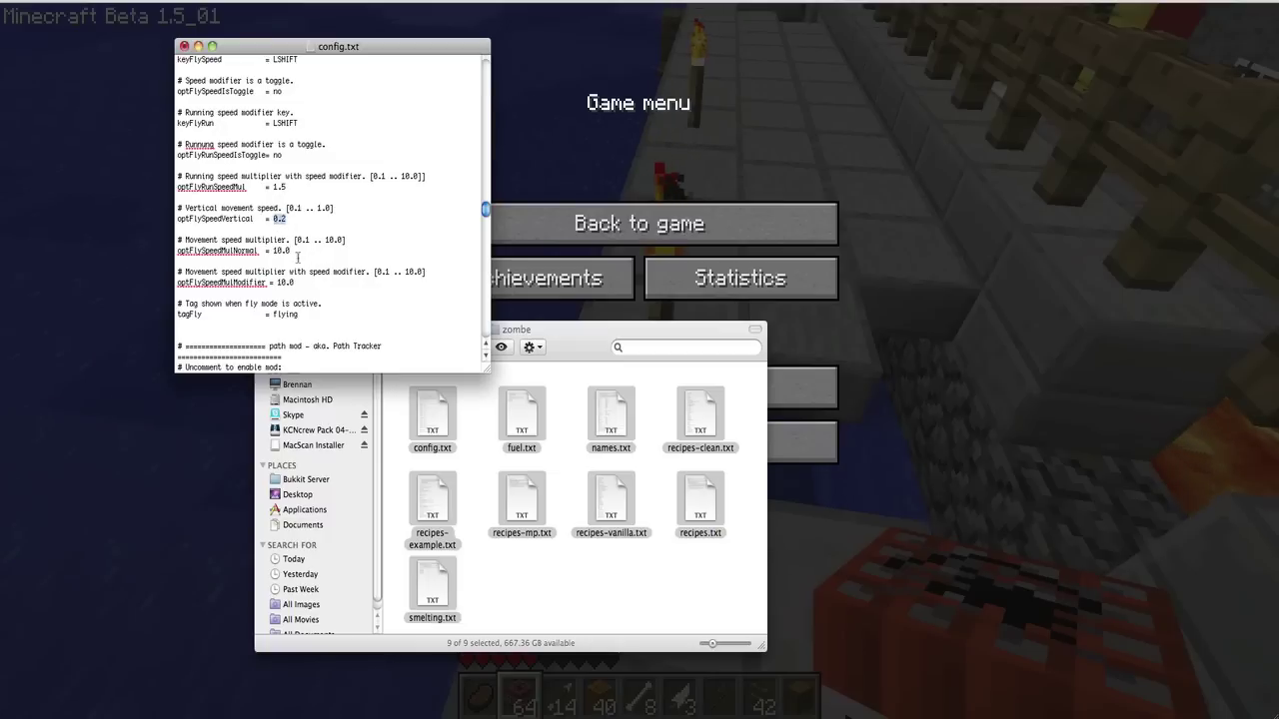
{"action": "left_click_drag", "start_coordinate": [276, 282], "coordinate": [286, 285]}
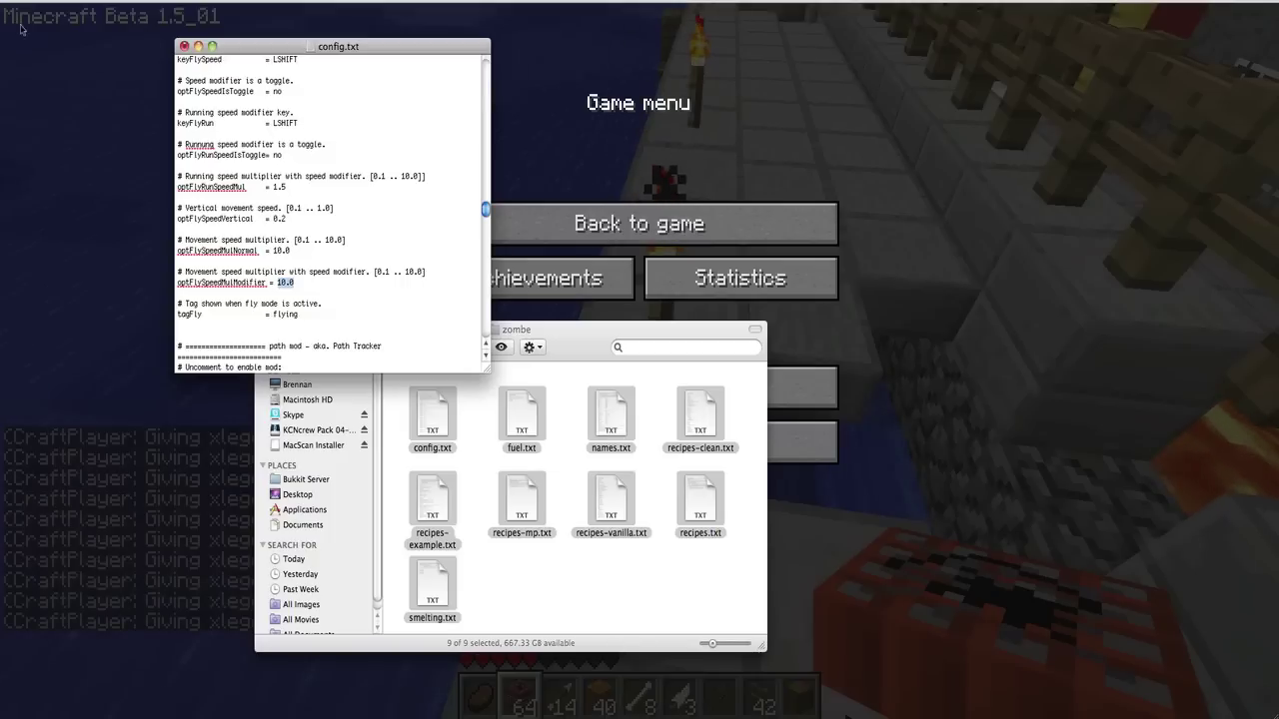
{"action": "left_click", "coordinate": [184, 46]}
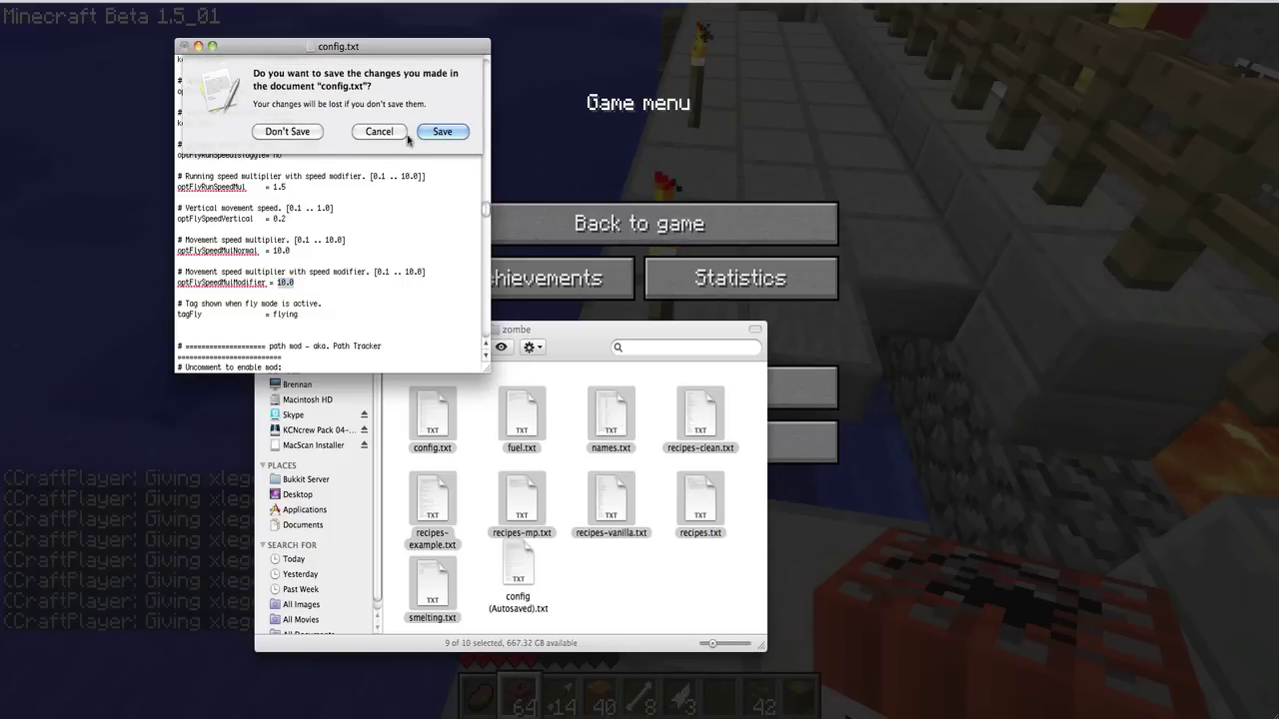
{"action": "left_click", "coordinate": [309, 136]}
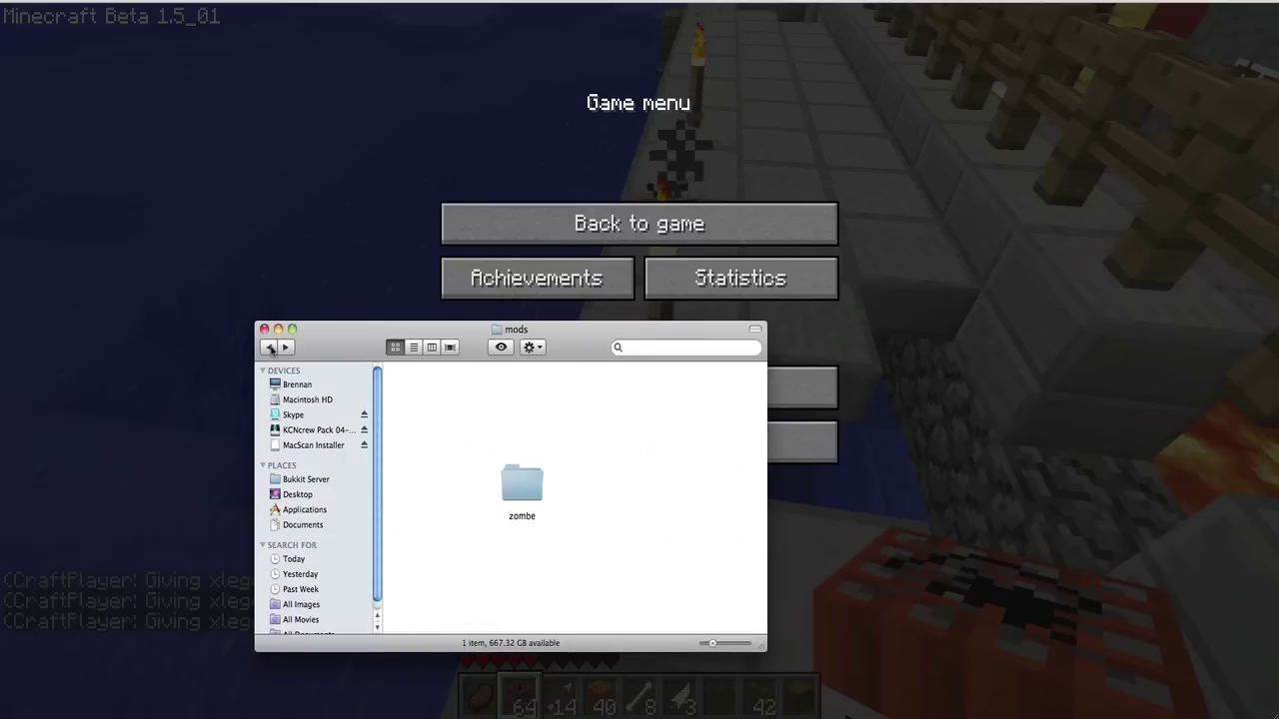
Step: Leave the mods folder, resume the Minecraft game, and turn on fly mode above the stone walkway
{"action": "left_click", "coordinate": [269, 348]}
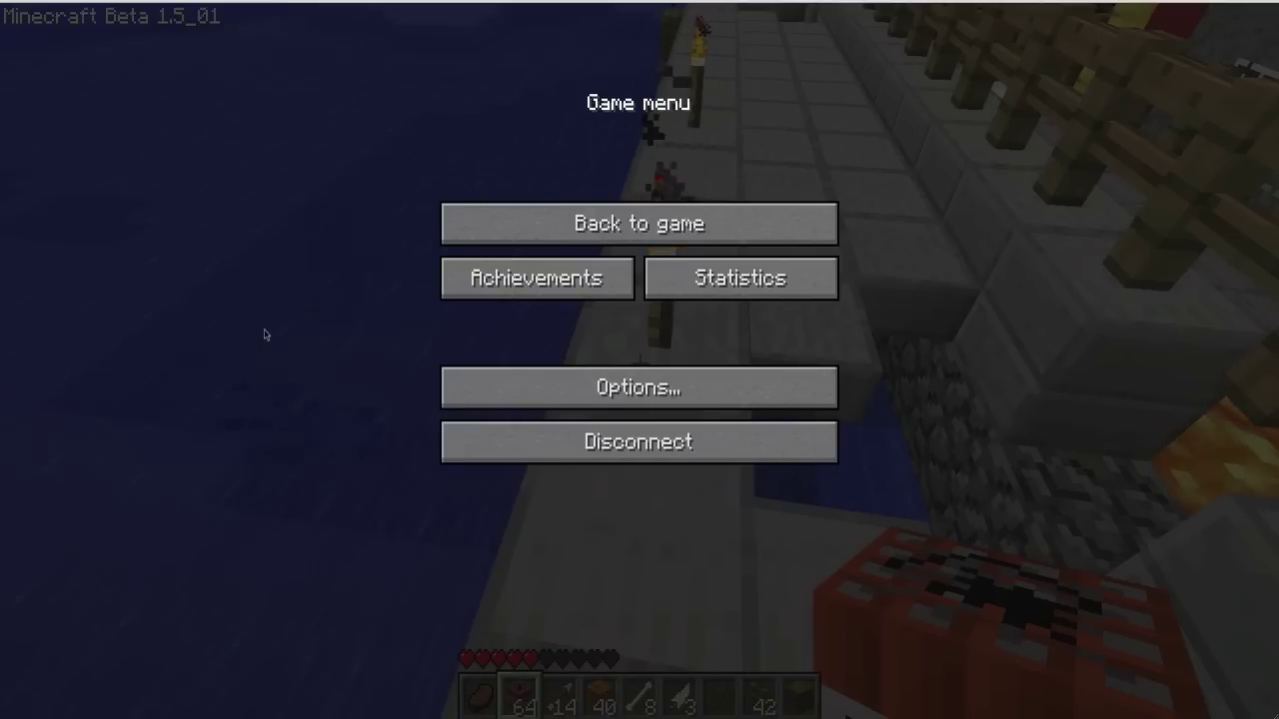
{"action": "left_click", "coordinate": [578, 224]}
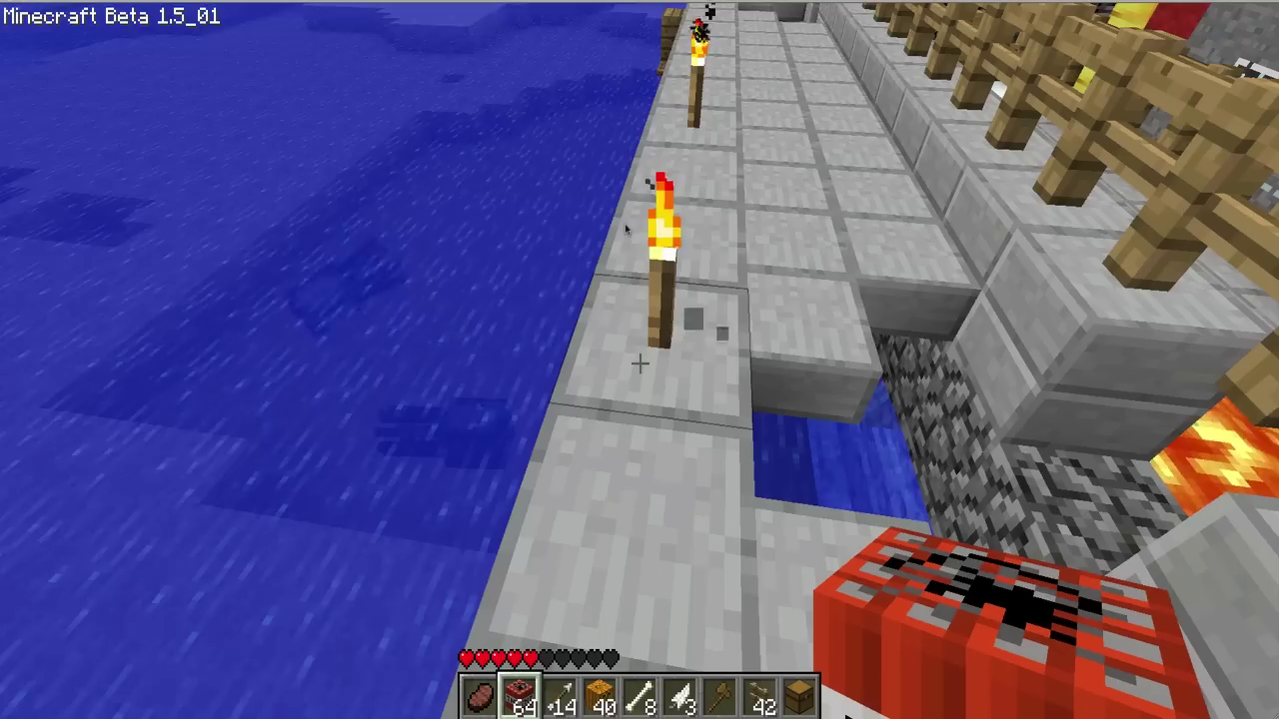
{"action": "key", "text": "w"}
{"action": "key", "text": "space"}
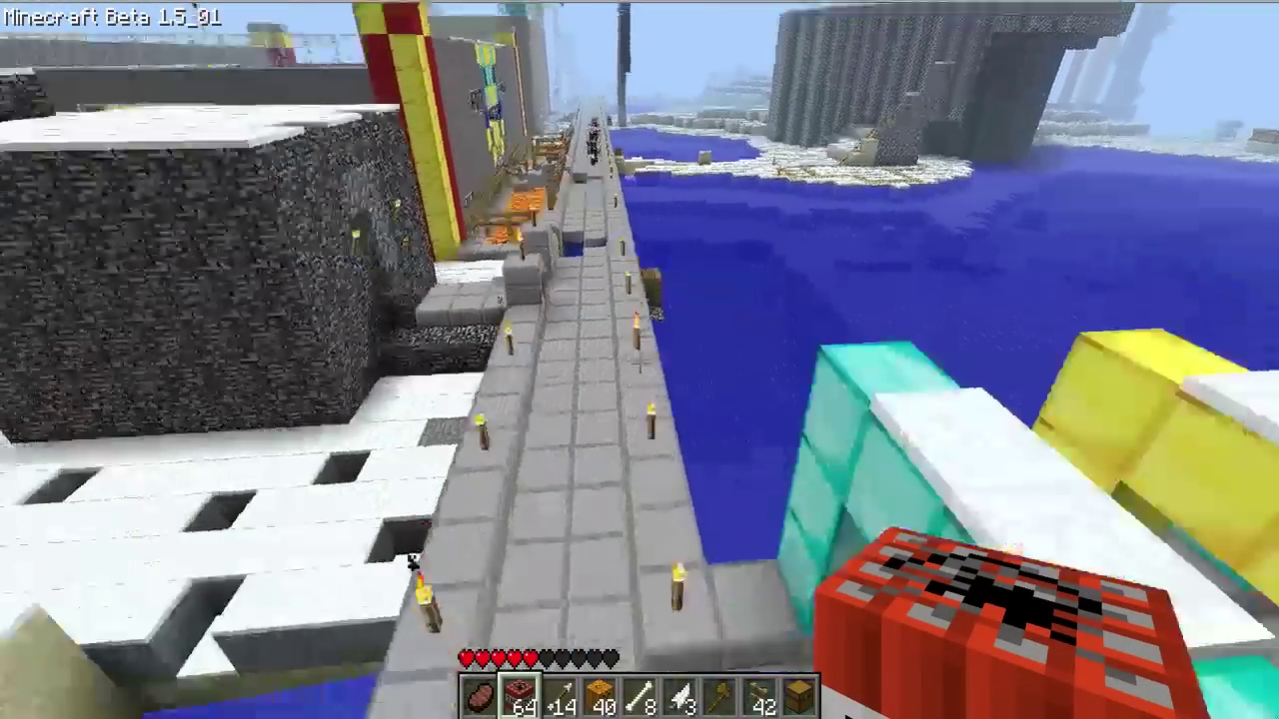
{"action": "key", "text": "f"}
{"action": "key", "text": "w"}
{"action": "key", "text": "space"}
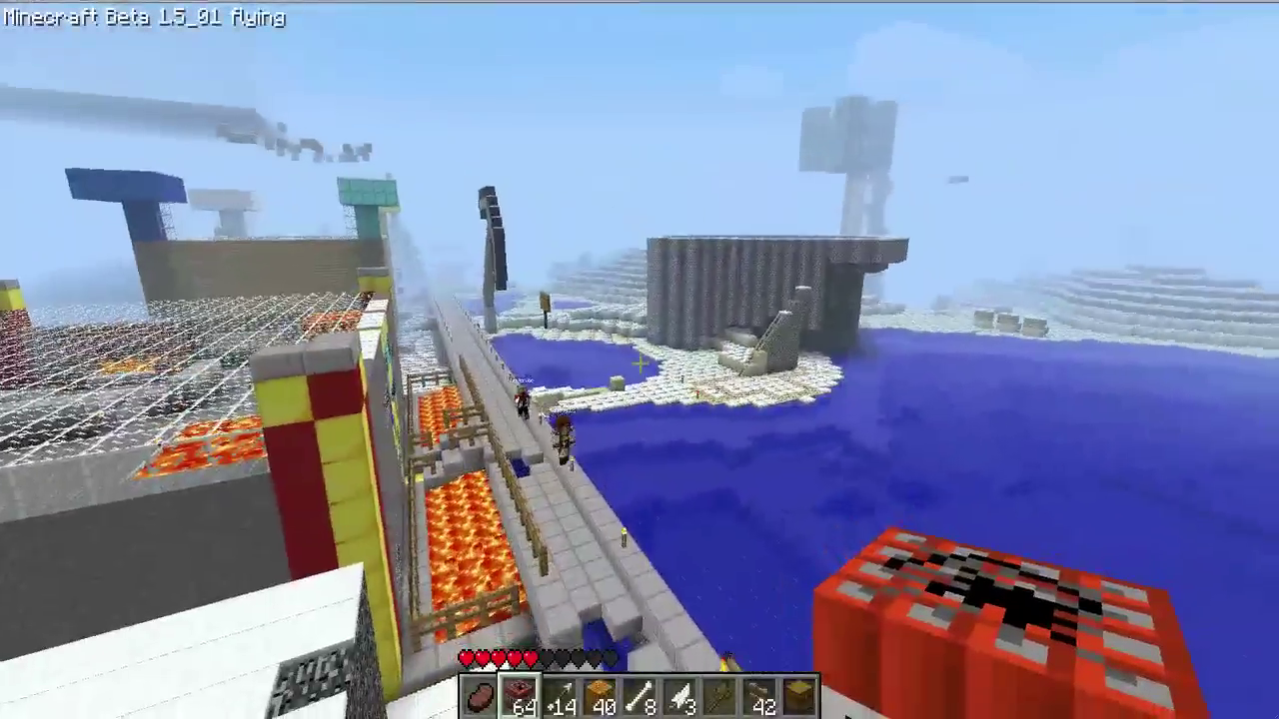
Step: Test fly mode by turning it off and on again and flying back and forth along the torch-lit stone road
{"action": "key", "text": "f"}
{"action": "key", "text": "w"}
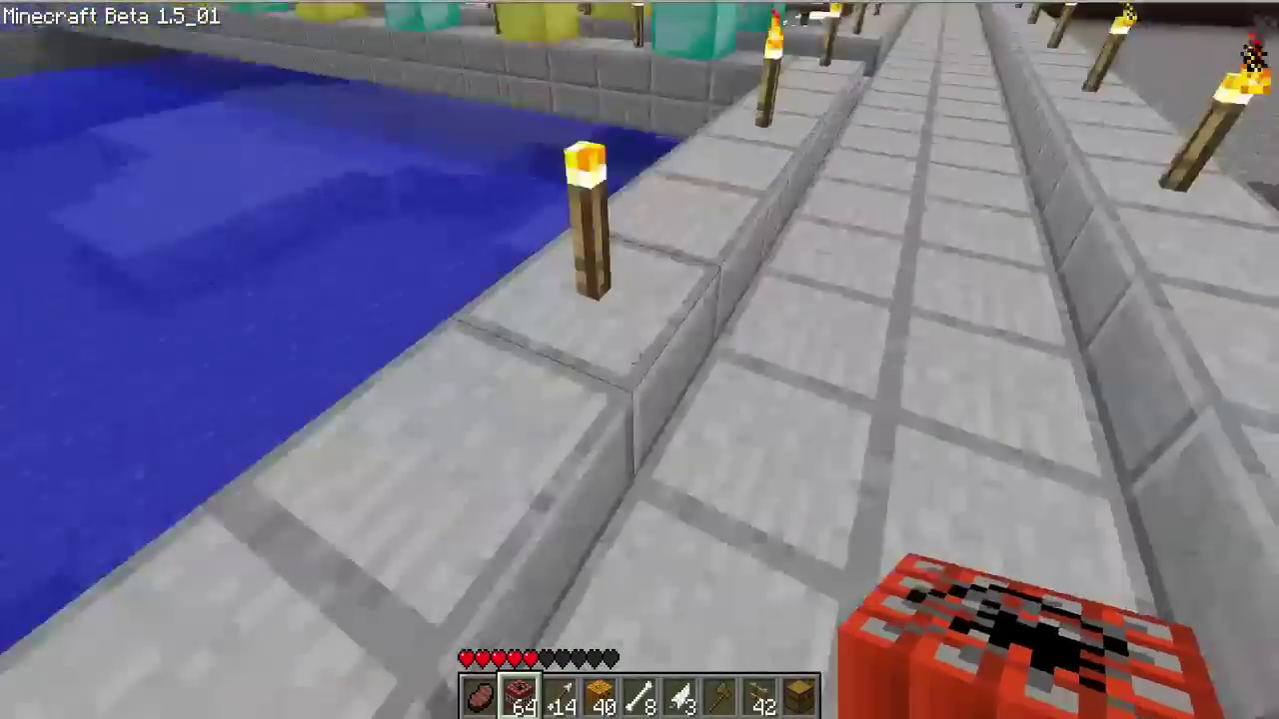
{"action": "key", "text": "f"}
{"action": "key", "text": "w"}
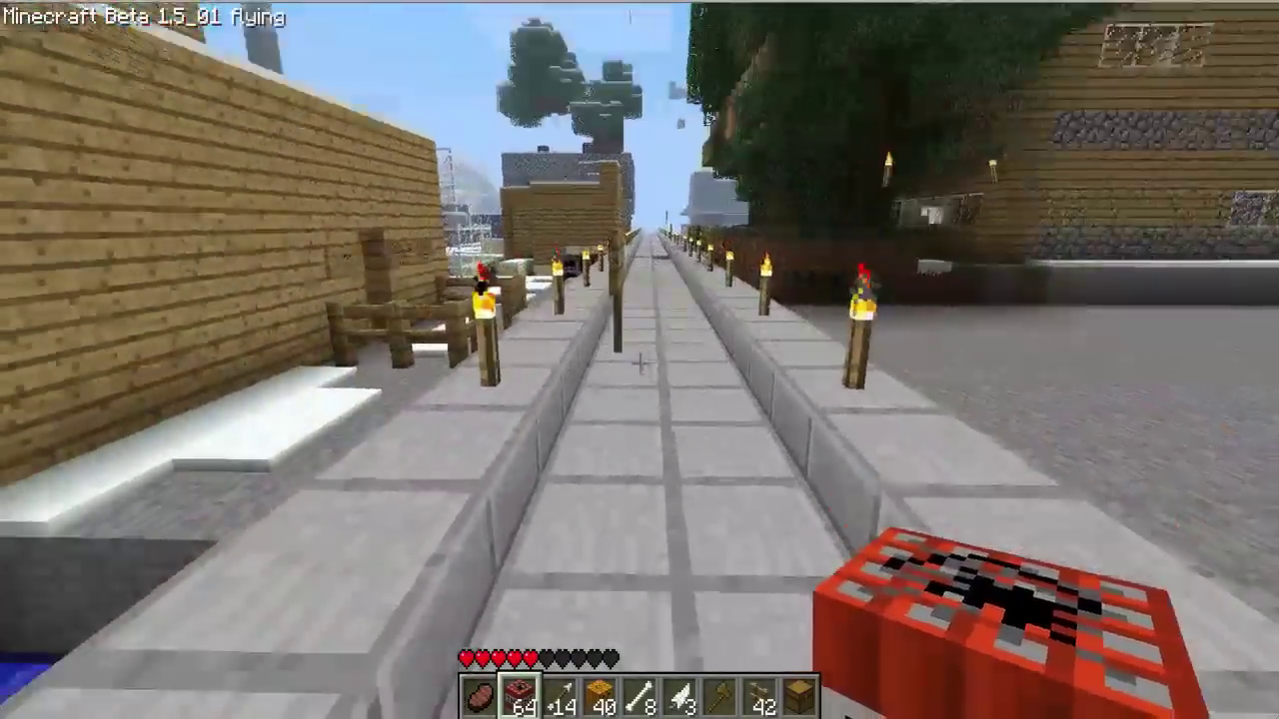
{"action": "key", "text": "w"}
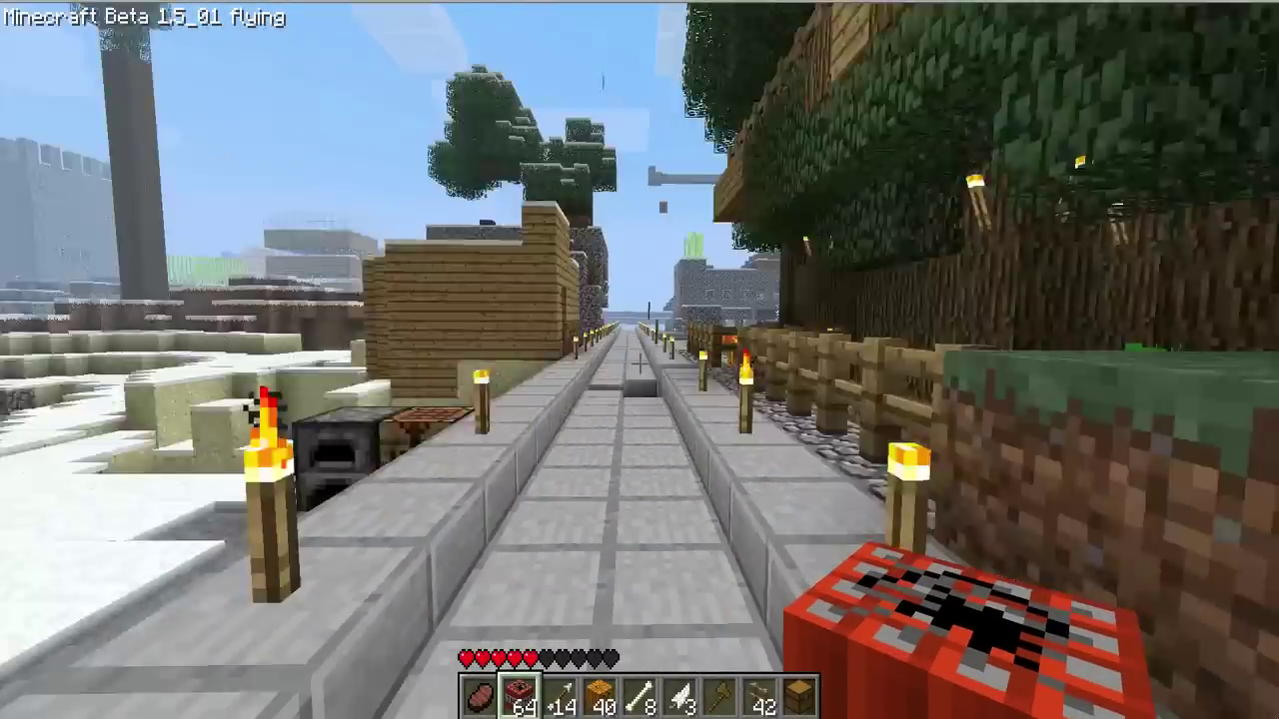
{"action": "key", "text": "w"}
{"action": "key", "text": "w"}
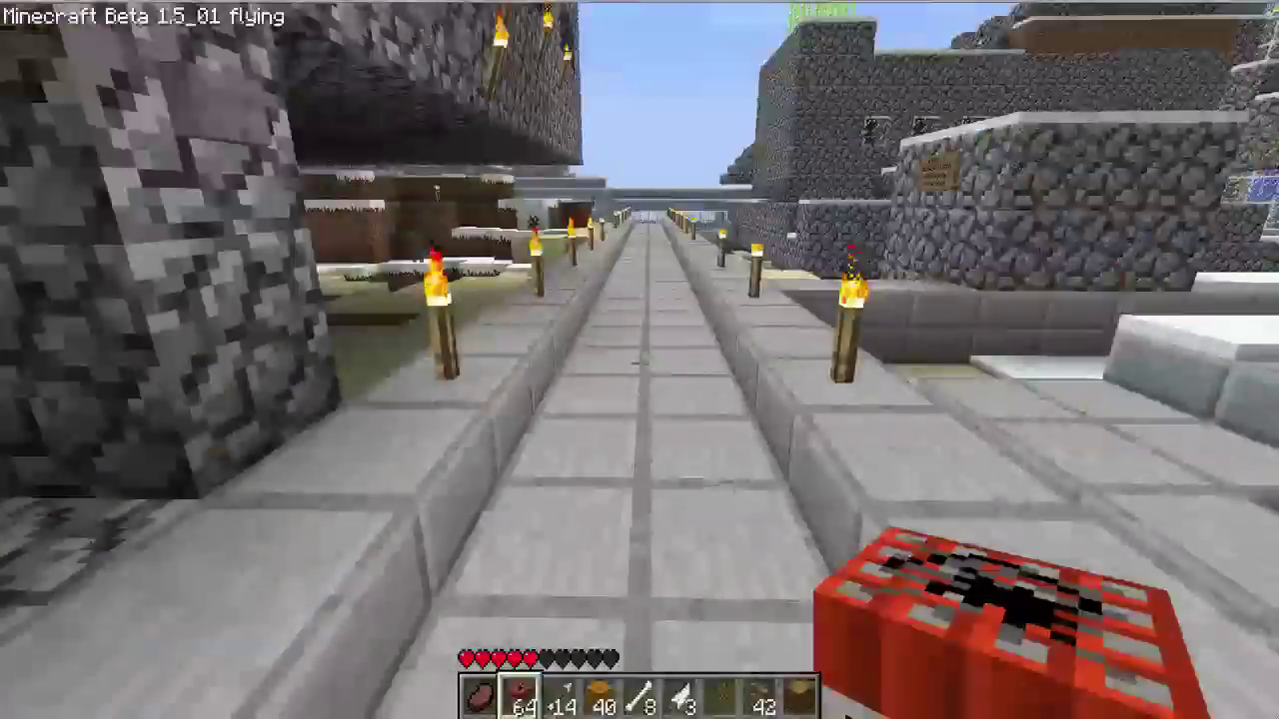
{"action": "key", "text": "w"}
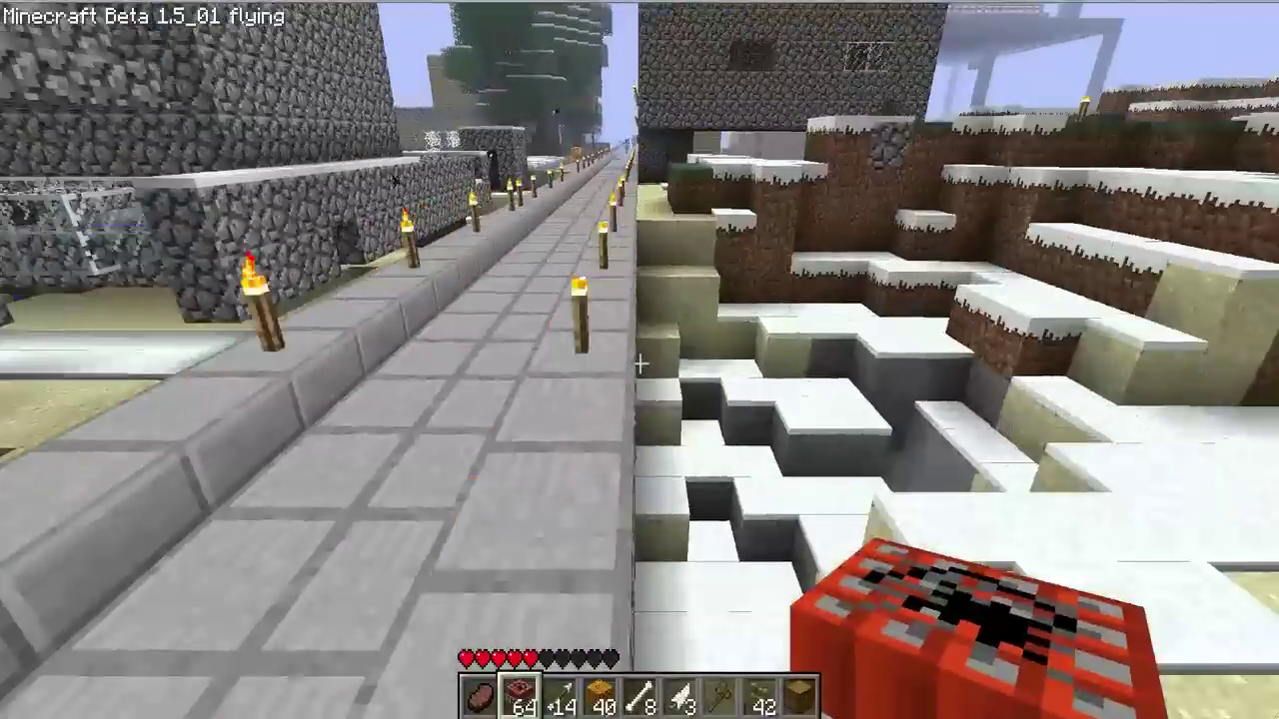
{"action": "key", "text": "w"}
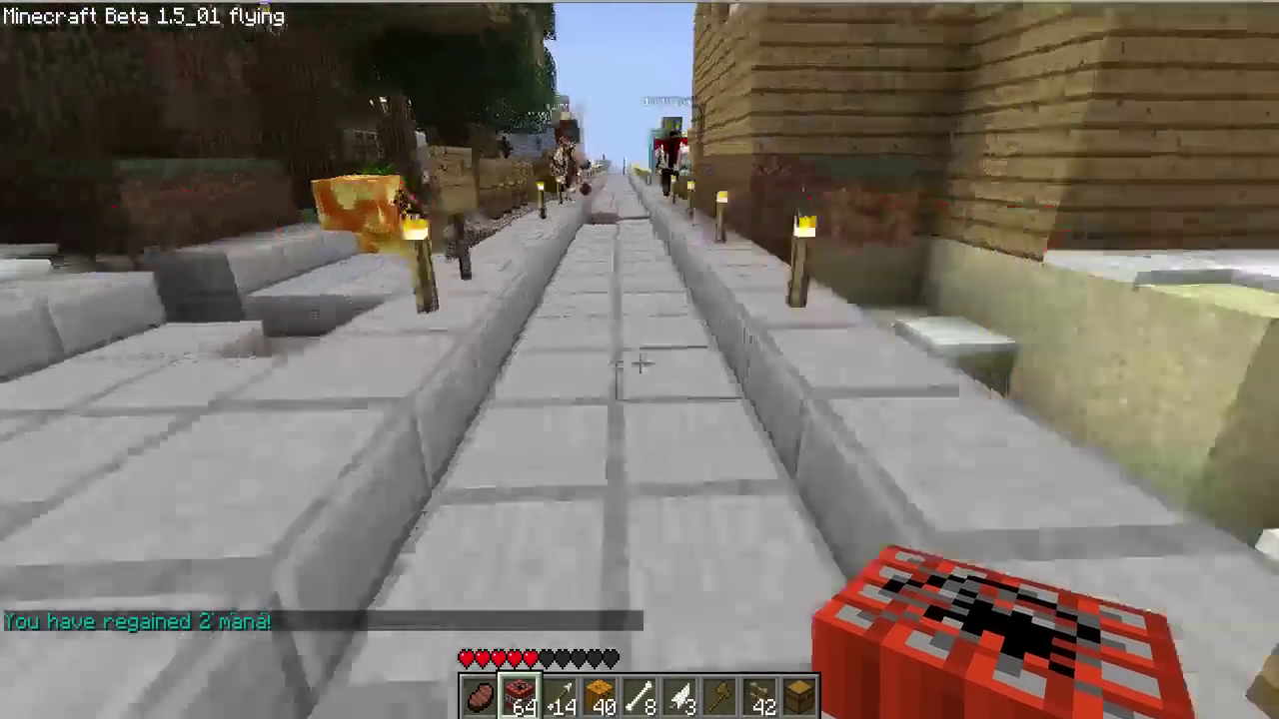
{"action": "key", "text": "w"}
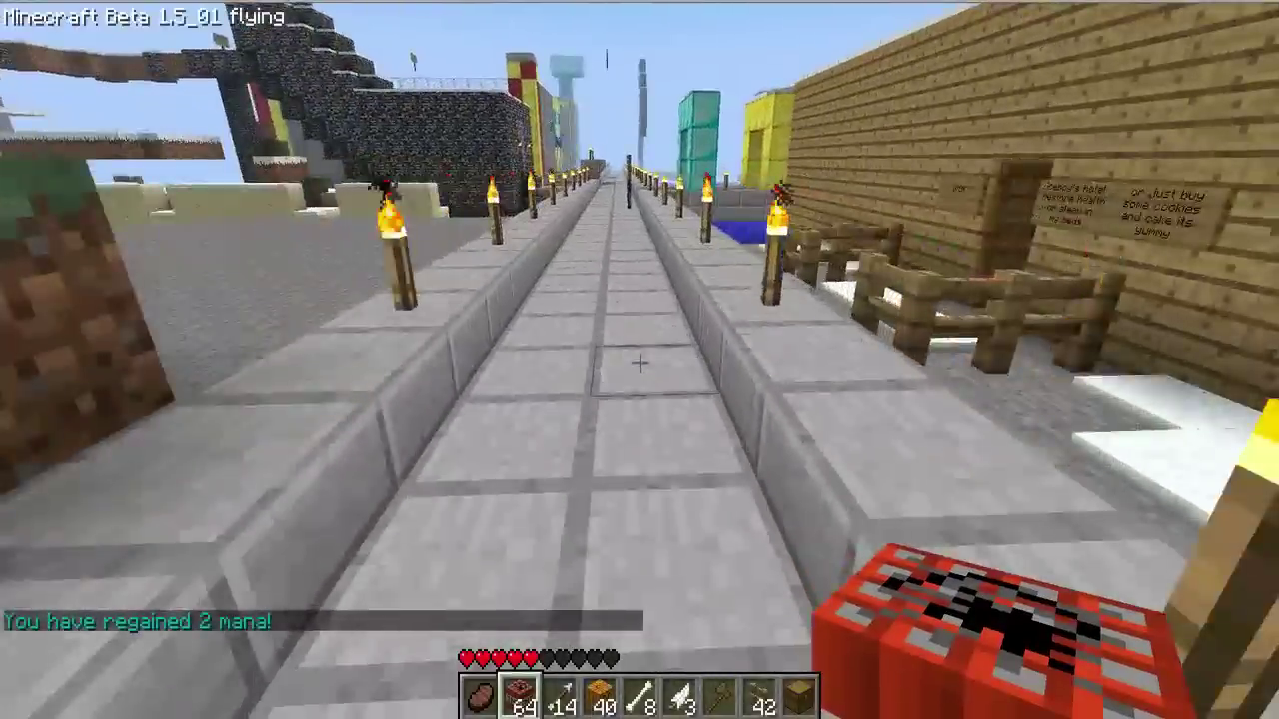
{"action": "key", "text": "w"}
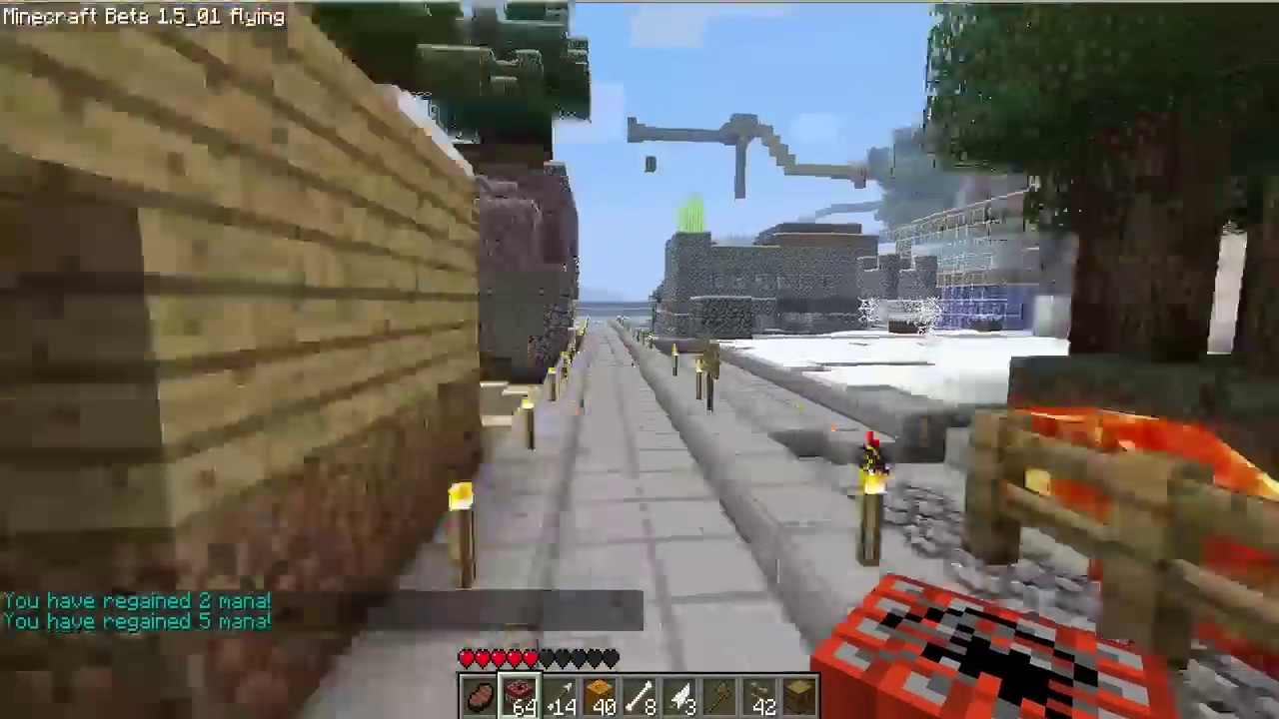
{"action": "key", "text": "w"}
{"action": "key", "text": "f"}
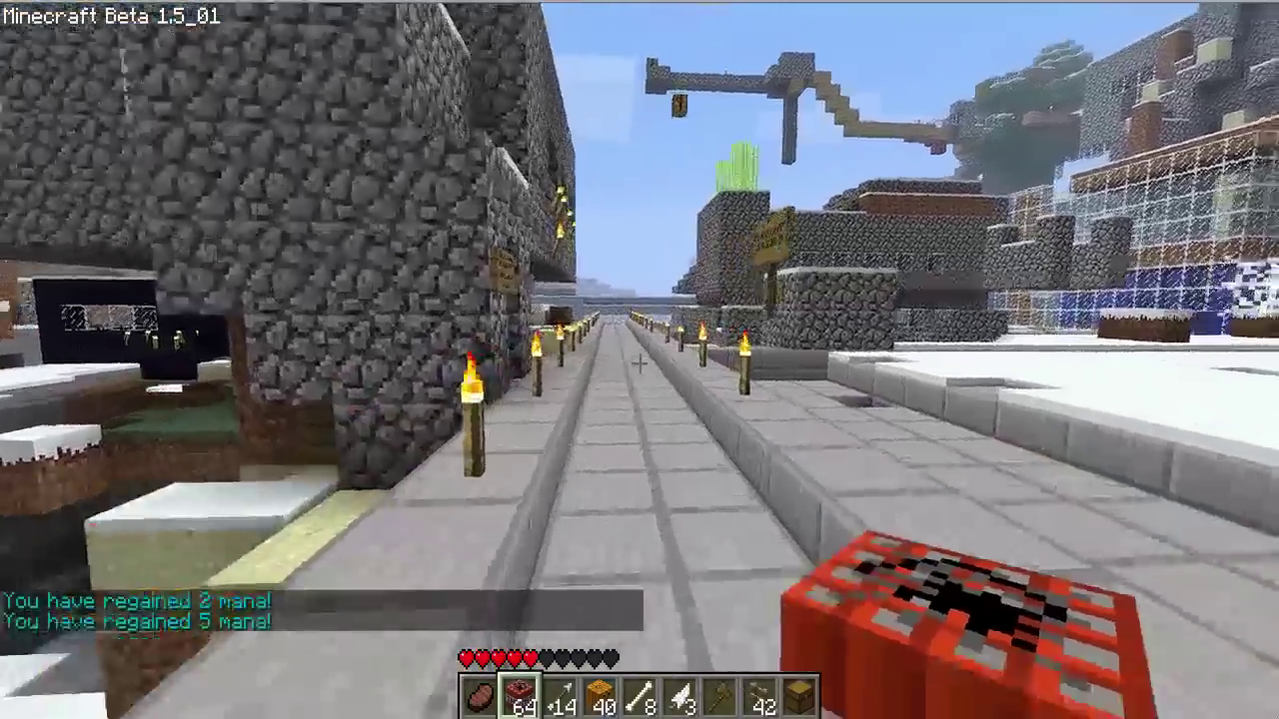
Step: Fly past the houses to a snow-covered wooden roof, rise above it, and turn fly mode off
{"action": "key", "text": "w"}
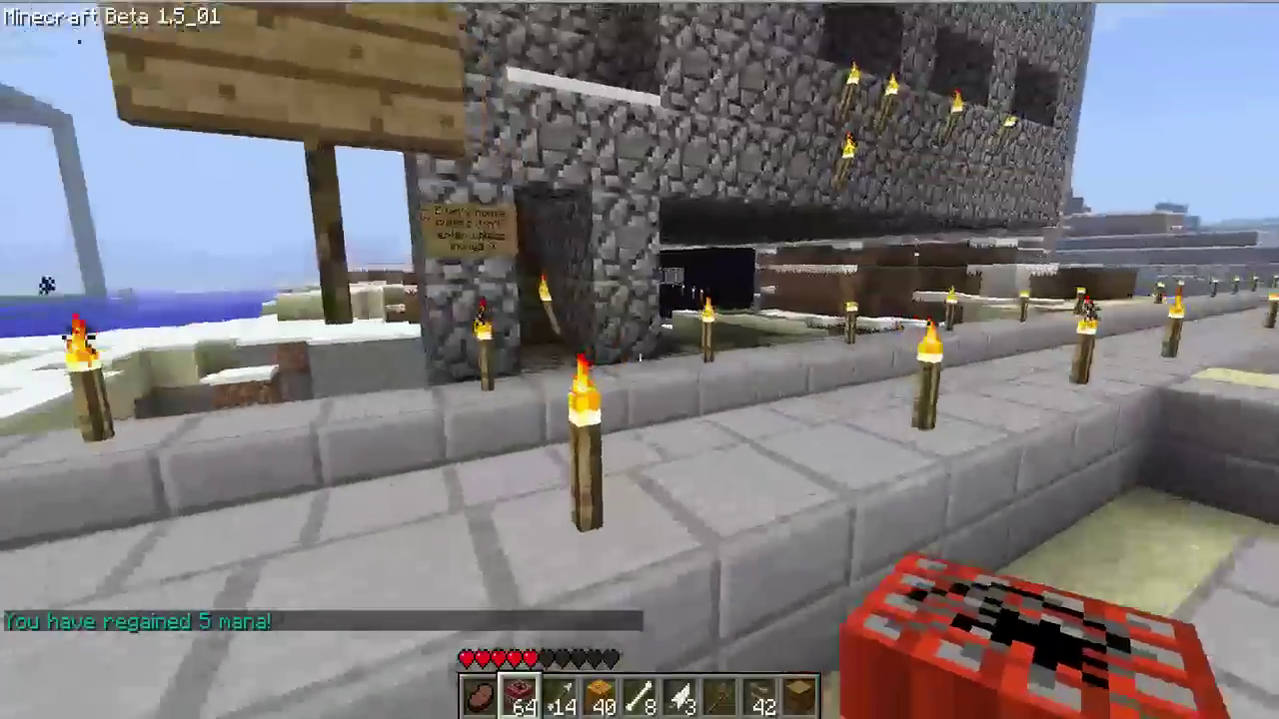
{"action": "key", "text": "w"}
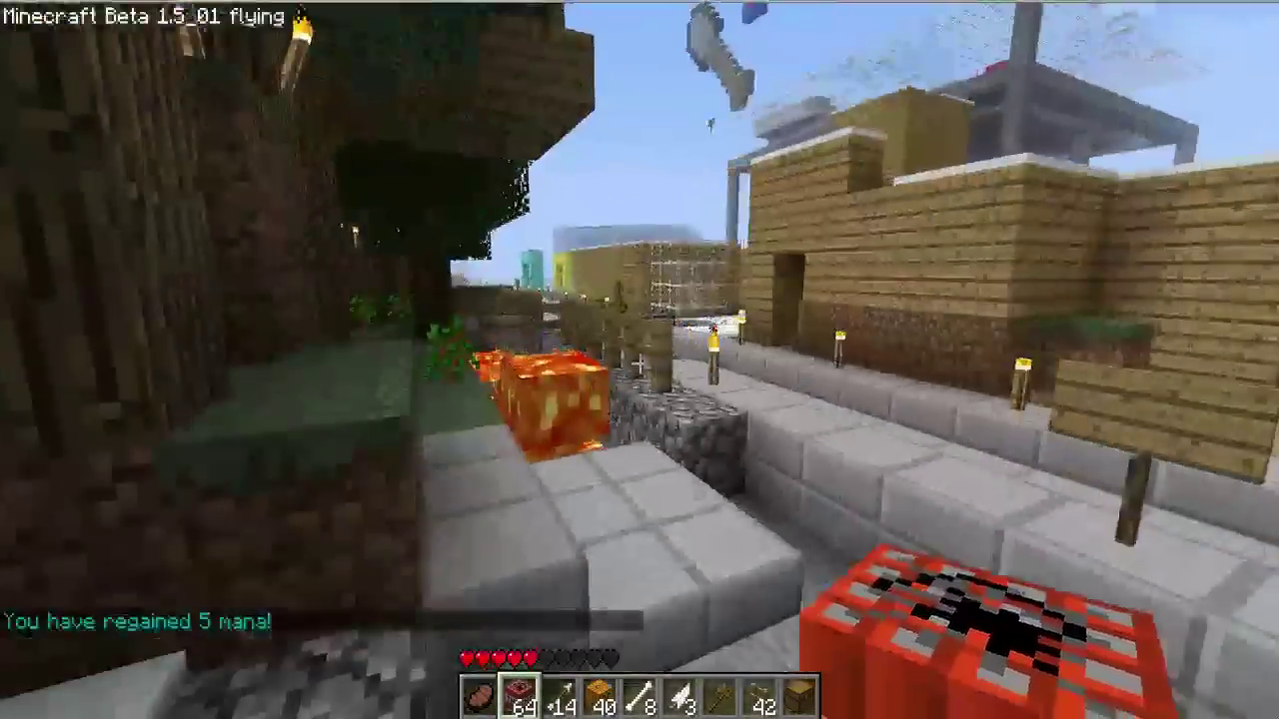
{"action": "key", "text": "w"}
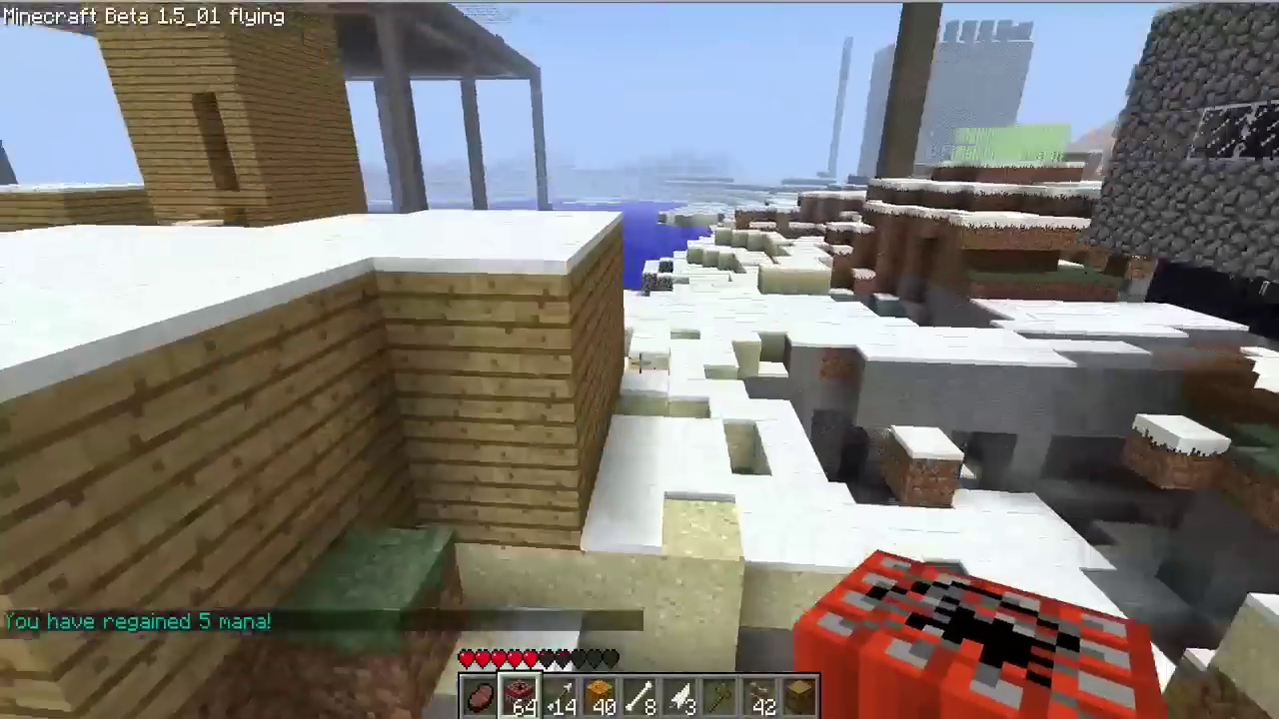
{"action": "key", "text": "w"}
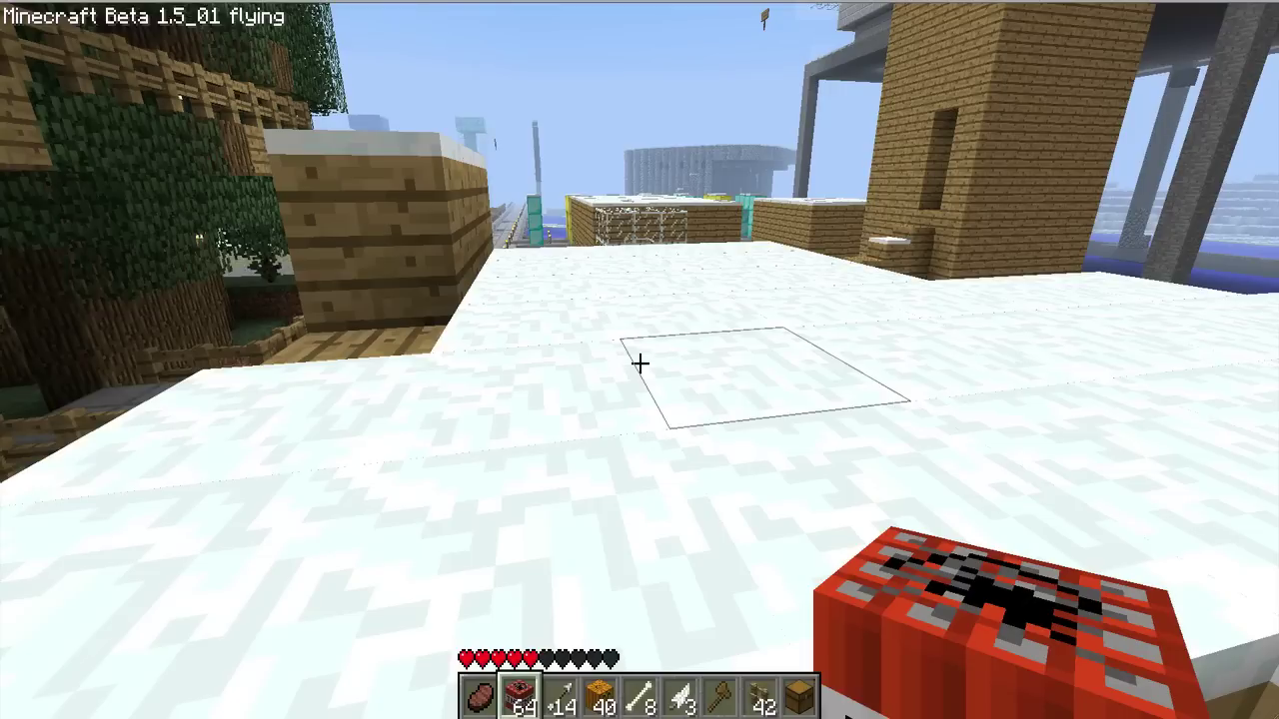
{"action": "key", "text": "space"}
{"action": "key", "text": "f"}
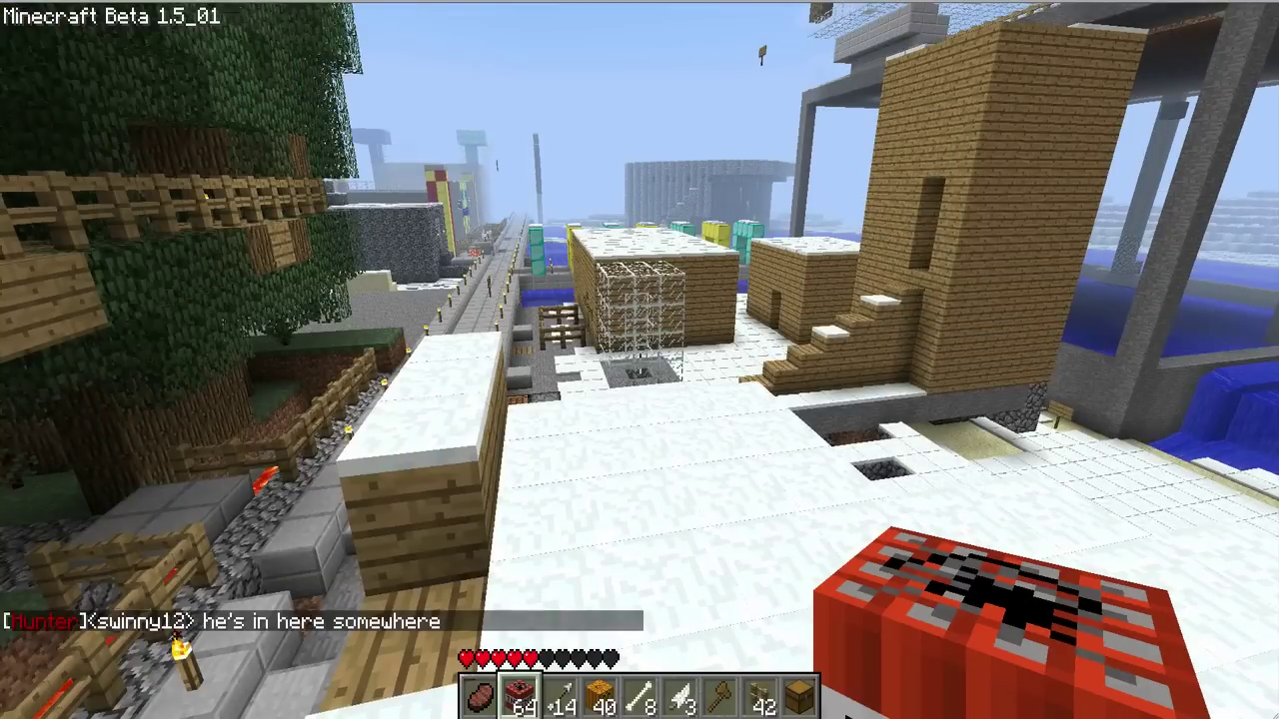
{"action": "key", "text": "w"}
{"action": "key", "text": "space"}
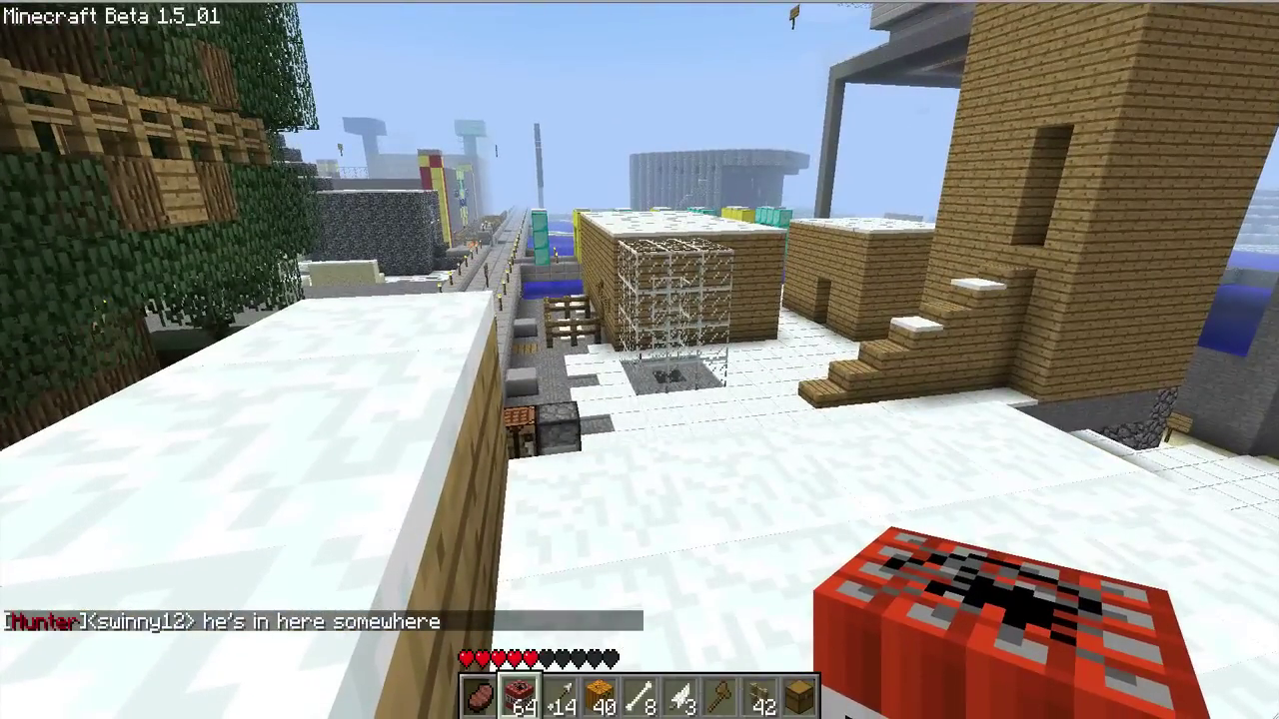